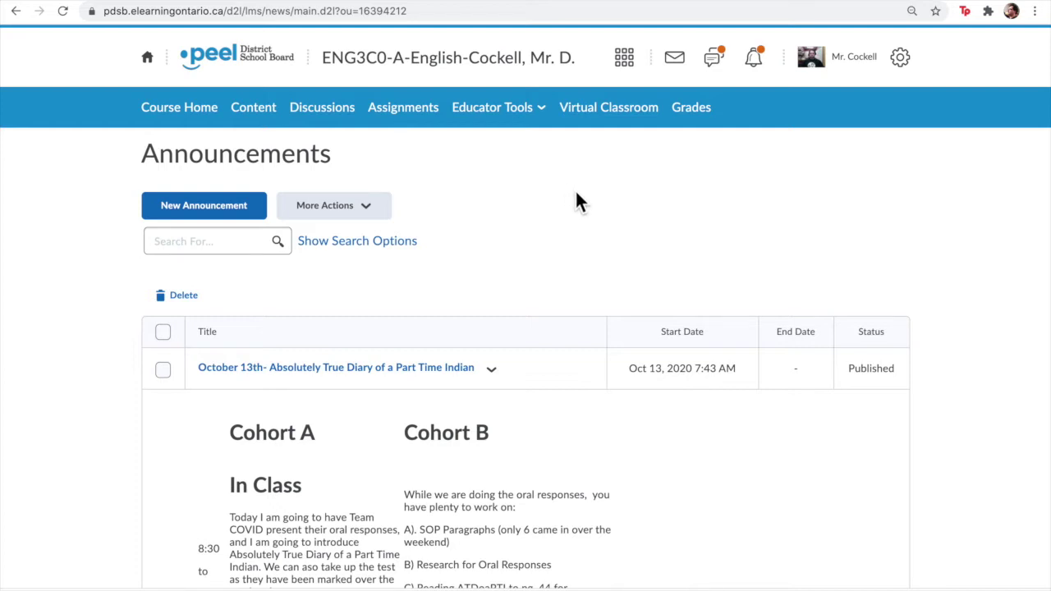
- Open the course's Virtual Classroom and look through the list of recorded meetings
left_click(606, 115)
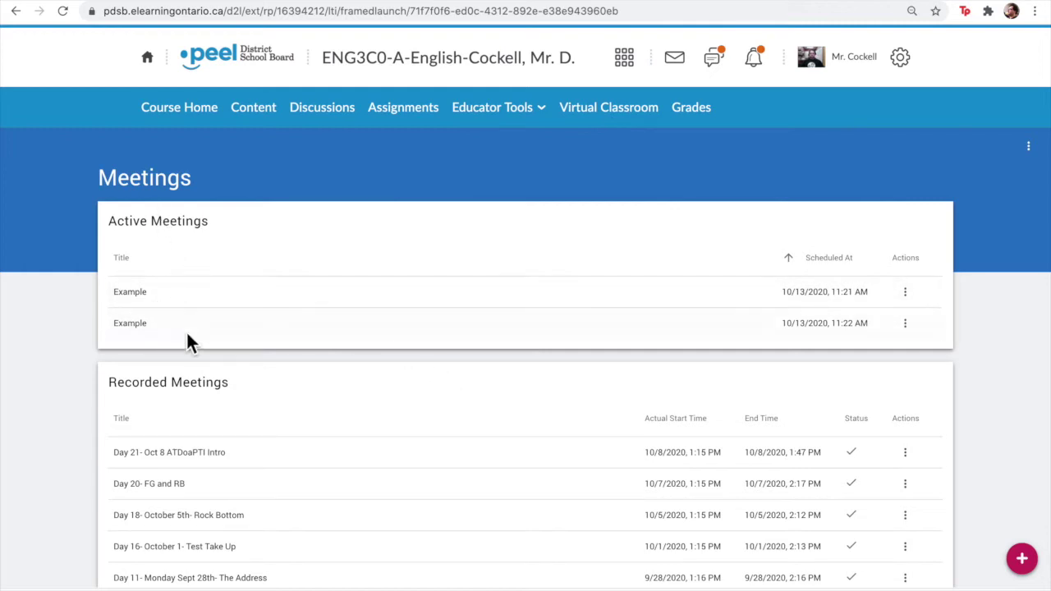
scroll(323, 504, "down", 2)
scroll(260, 359, "up", 1)
scroll(260, 359, "down", 1)
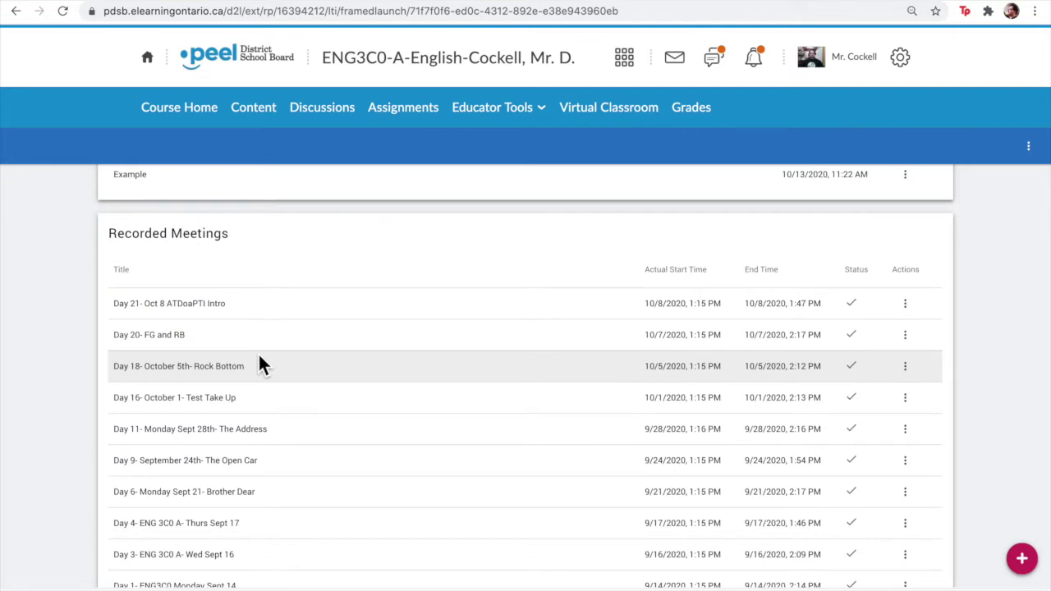
scroll(260, 361, "down", 1)
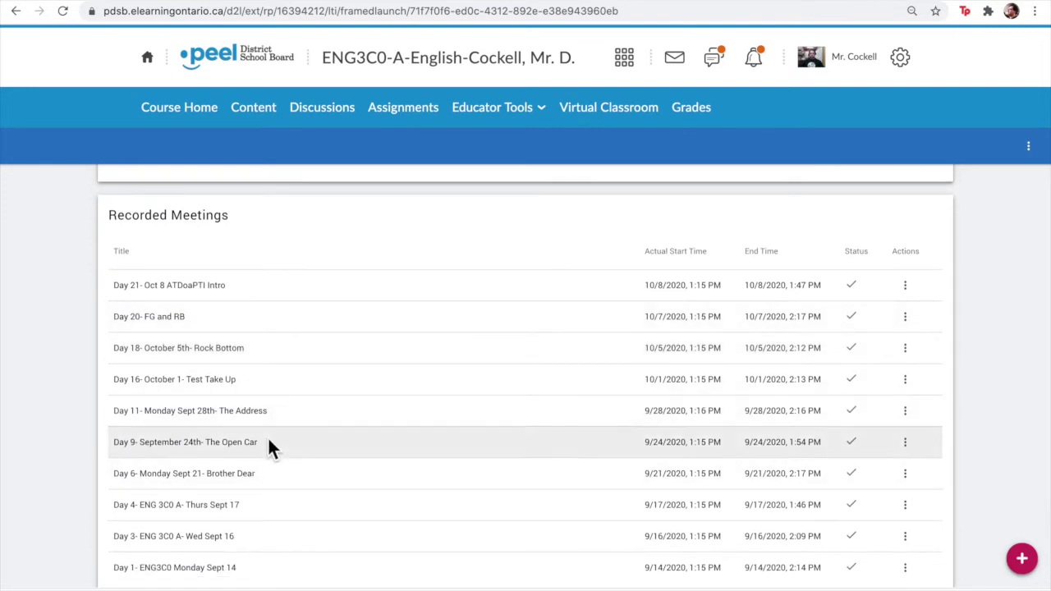
scroll(269, 438, "down", 2)
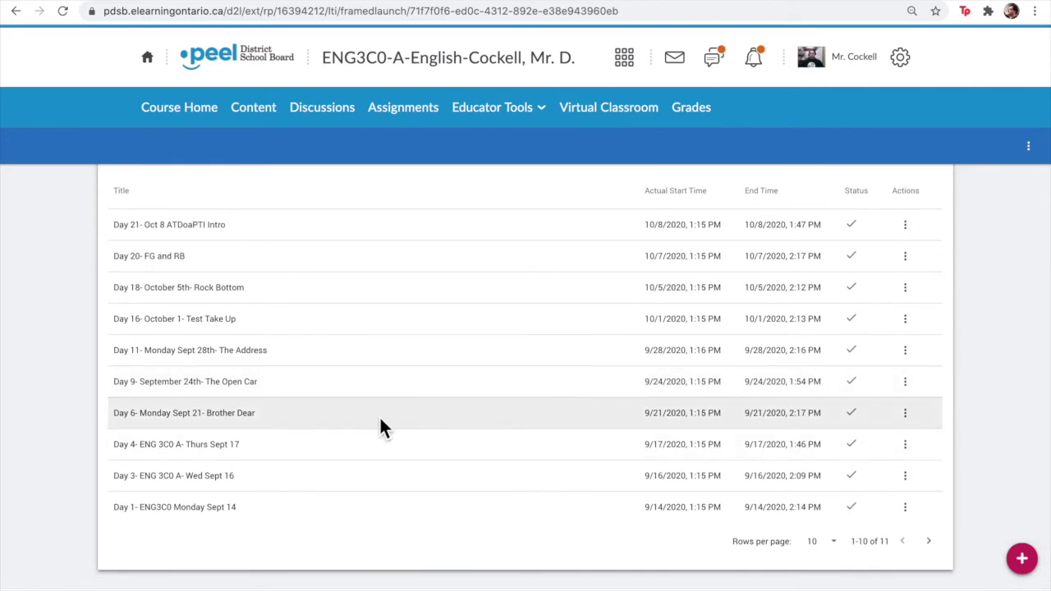
scroll(381, 420, "down", 2)
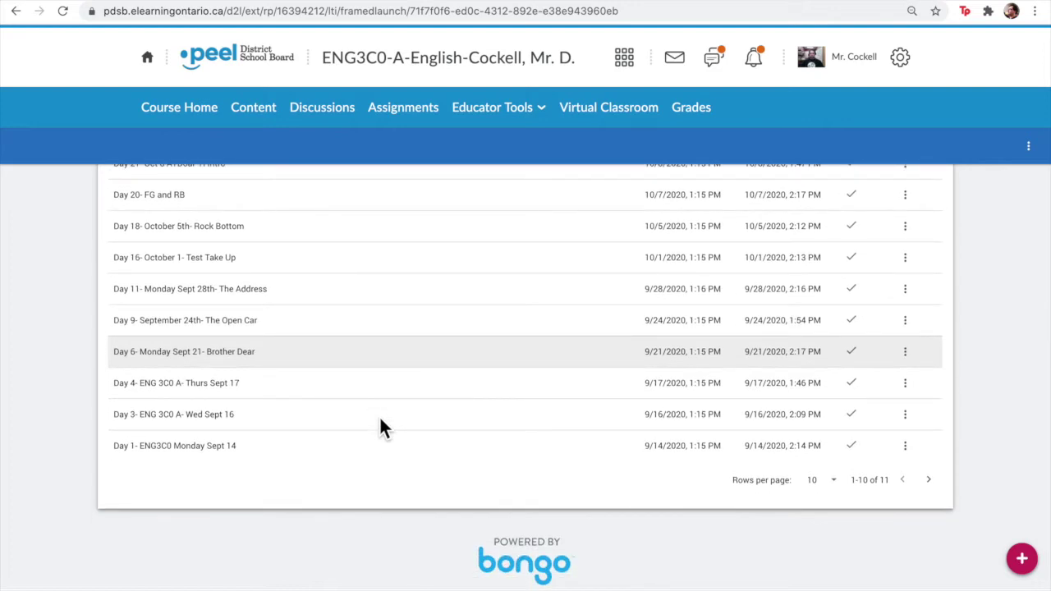
scroll(400, 263, "up", 1)
scroll(330, 332, "up", 1)
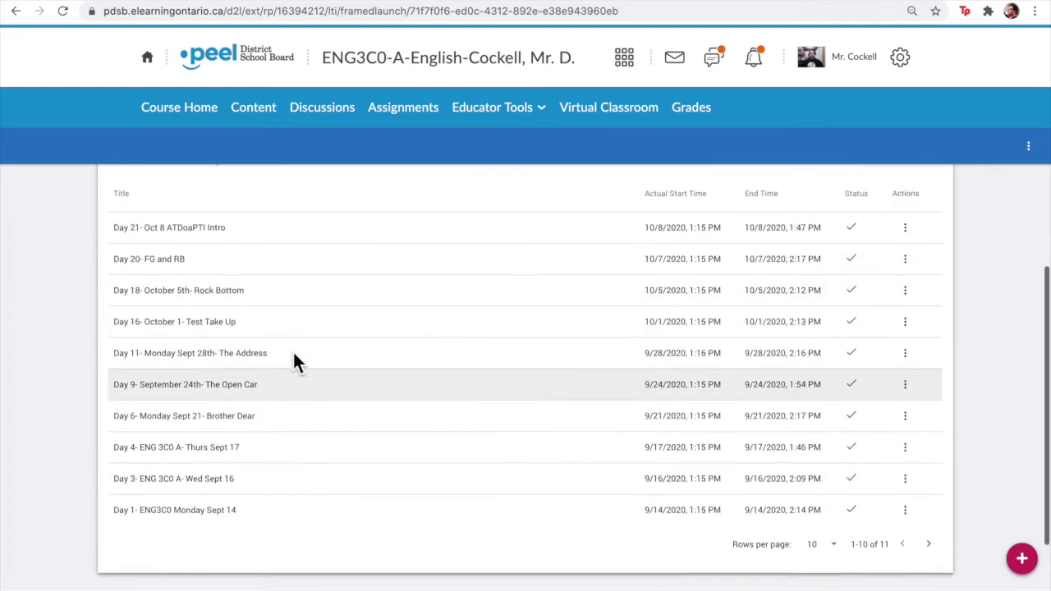
- Open the recording of the "Day 18- October 5th- Rock Bottom" meeting and play it
left_click(905, 304)
left_click(880, 309)
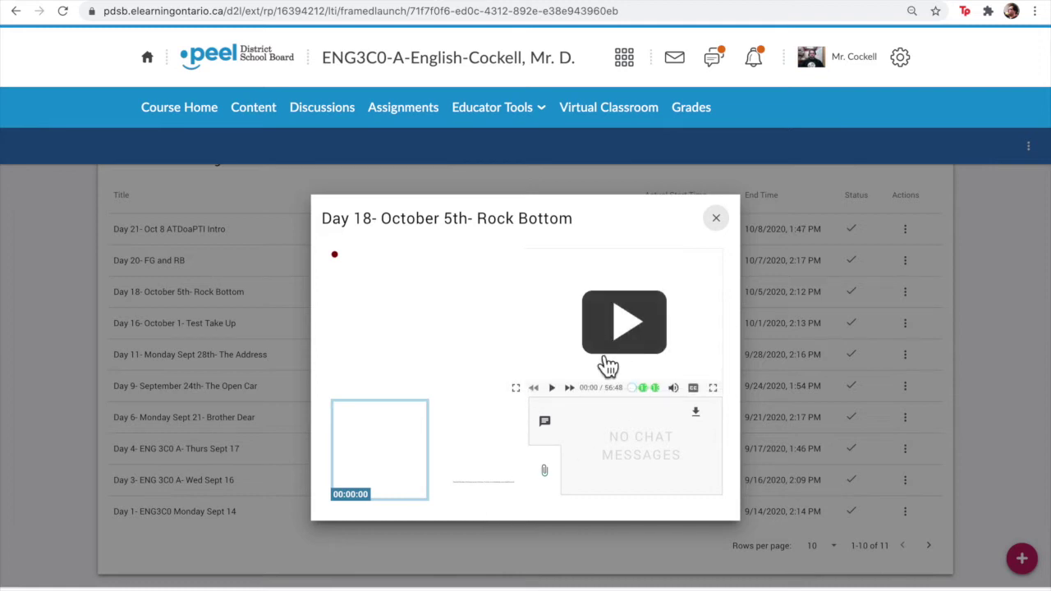
left_click(552, 389)
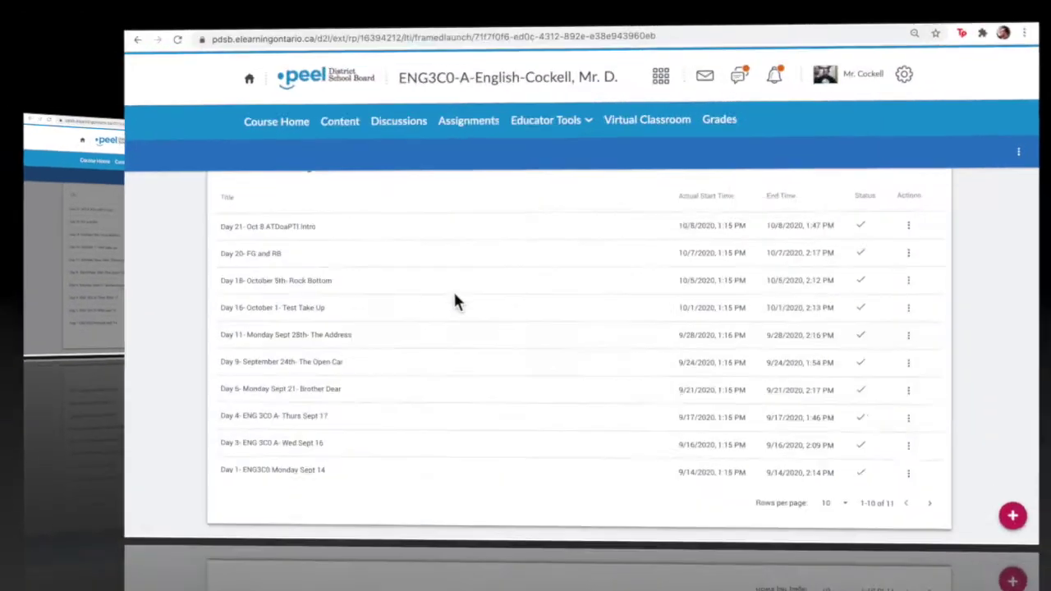
- Check the available actions for the "Day 21- Oct 8 ATDoaPTI Intro" recording and the active "Example" meeting
scroll(378, 366, "up", 3)
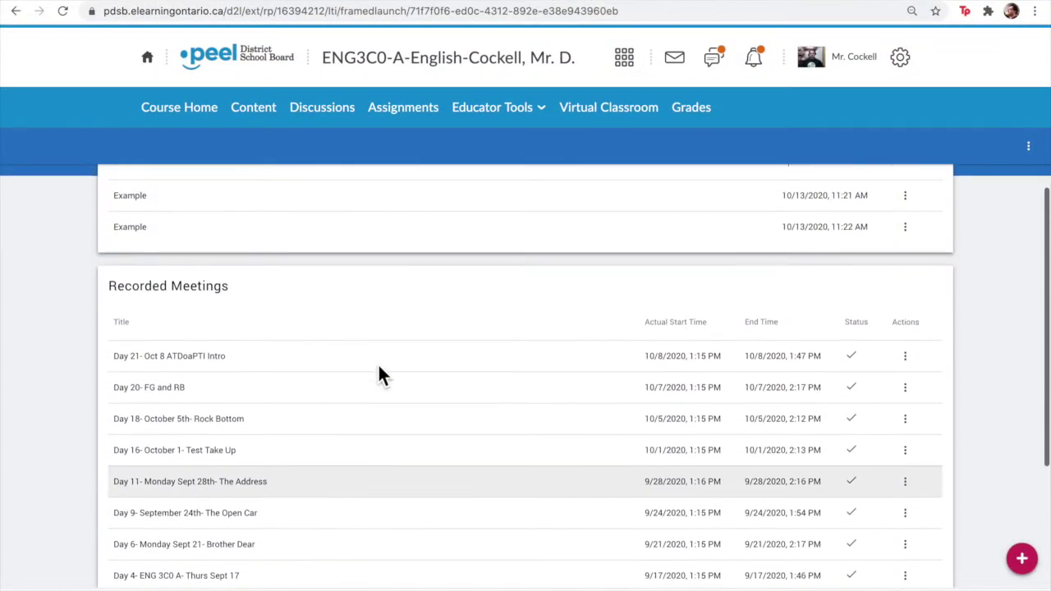
scroll(379, 375, "down", 1)
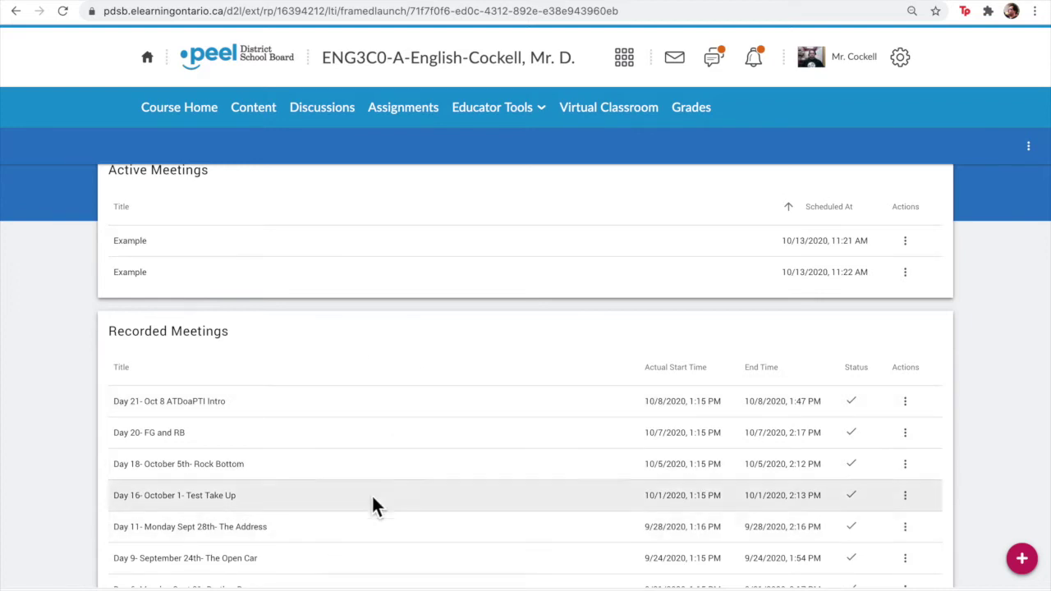
left_click(908, 404)
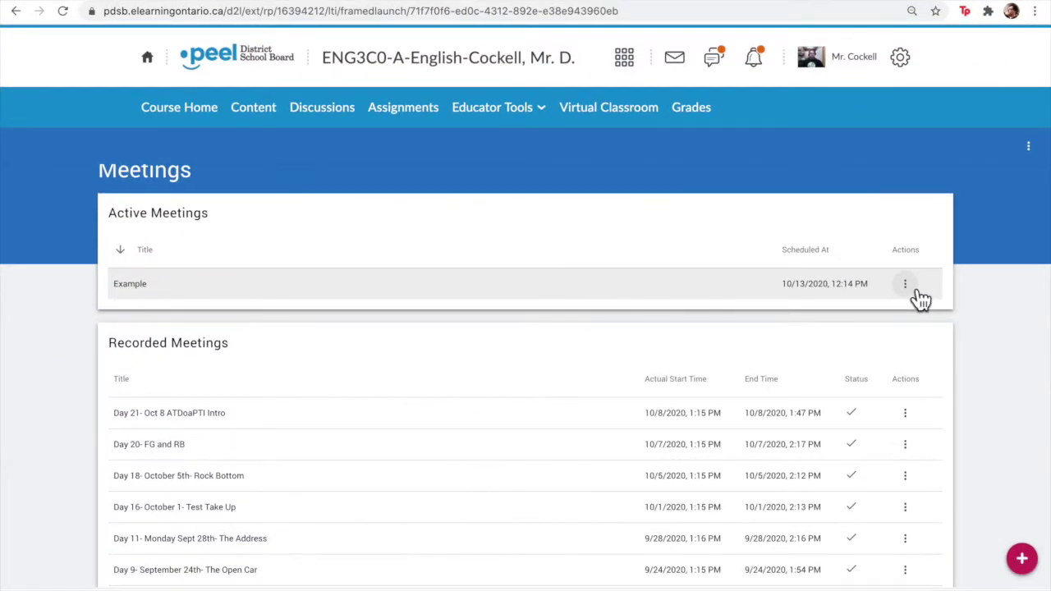
left_click(911, 287)
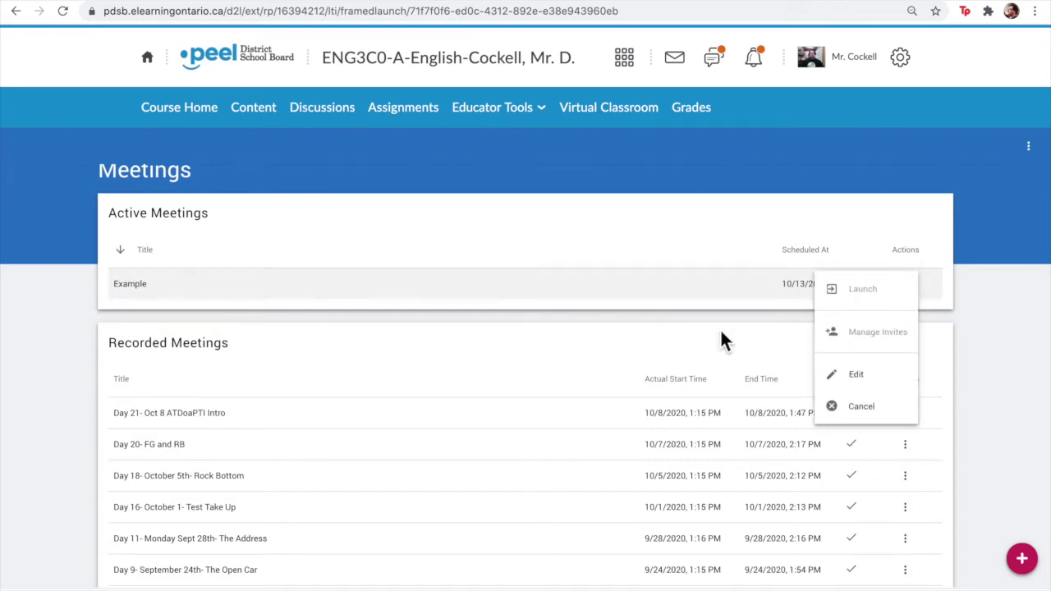
left_click(988, 391)
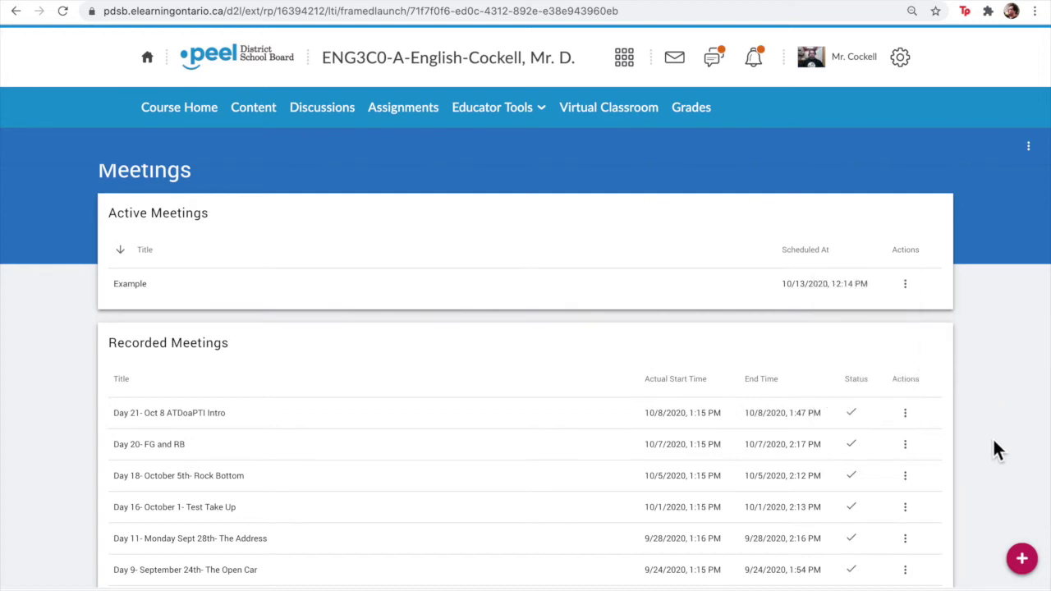
- Review the options for scheduling a meeting in the Virtual Classroom and close the form without saving
left_click(1023, 561)
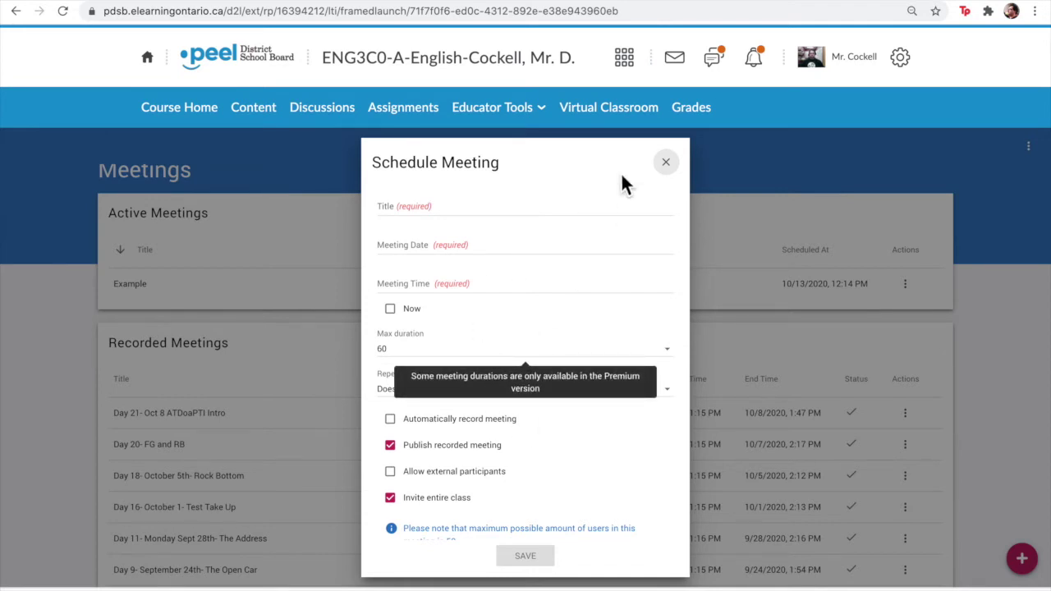
left_click(669, 164)
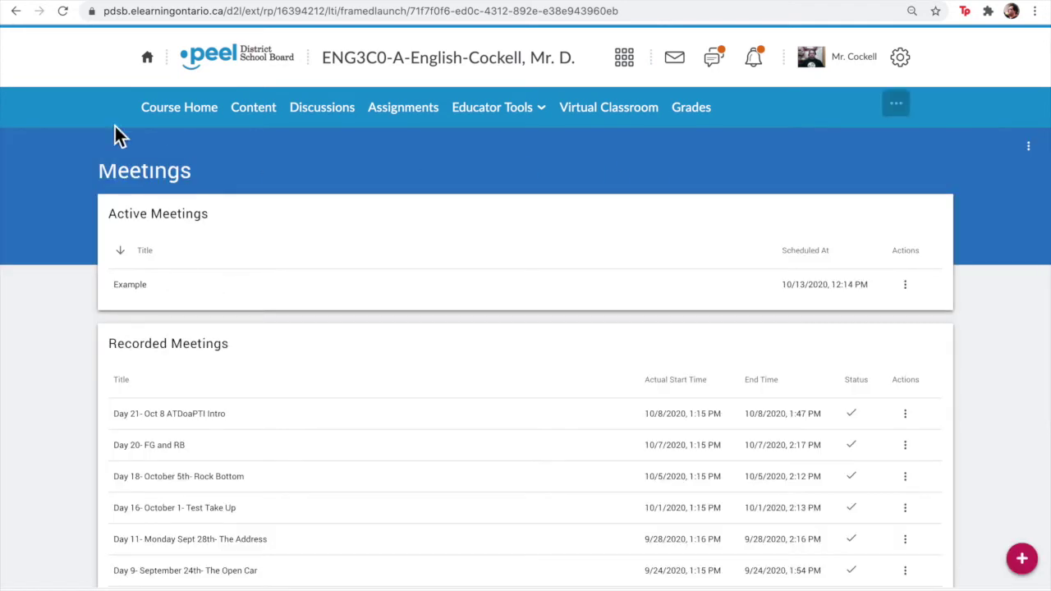
- Return to the course home and start a new announcement, placing the cursor in its content area
left_click(189, 120)
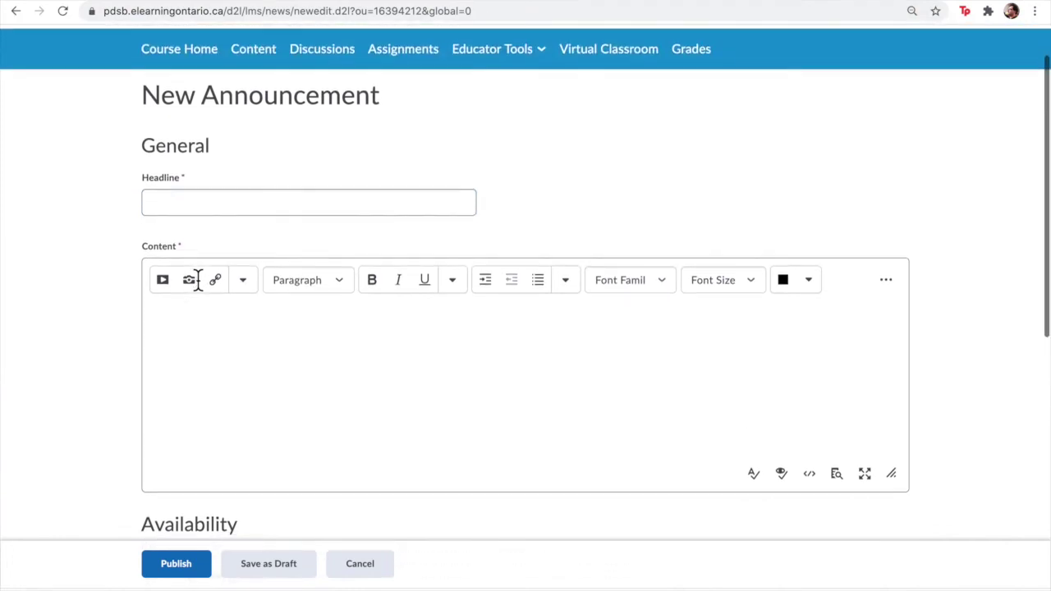
left_click(150, 201)
left_click(188, 317)
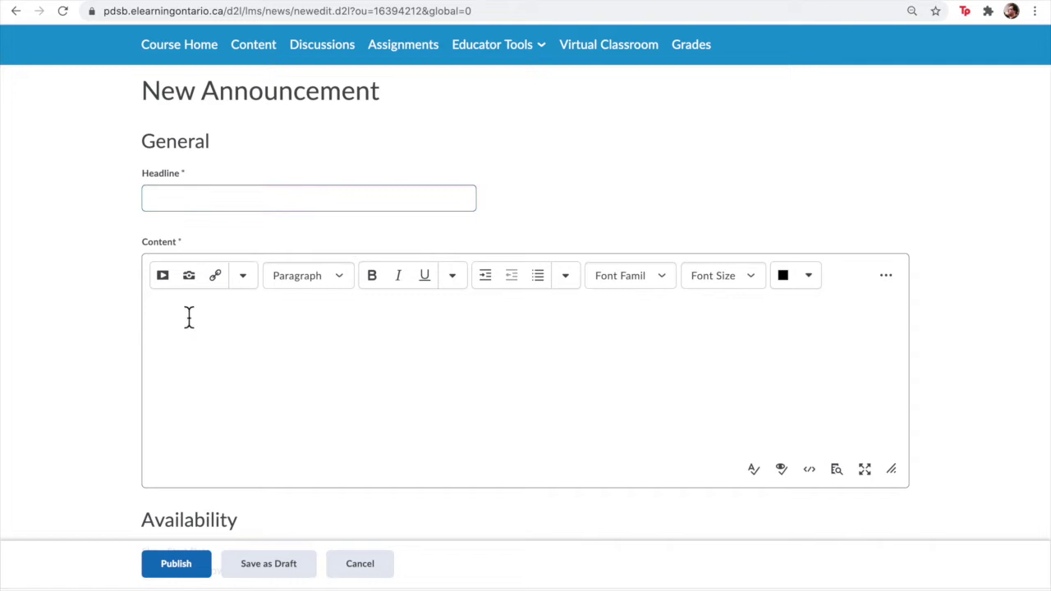
- Insert a Virtual Classroom quicklink in the announcement and choose to schedule a new meeting for it
left_click(217, 281)
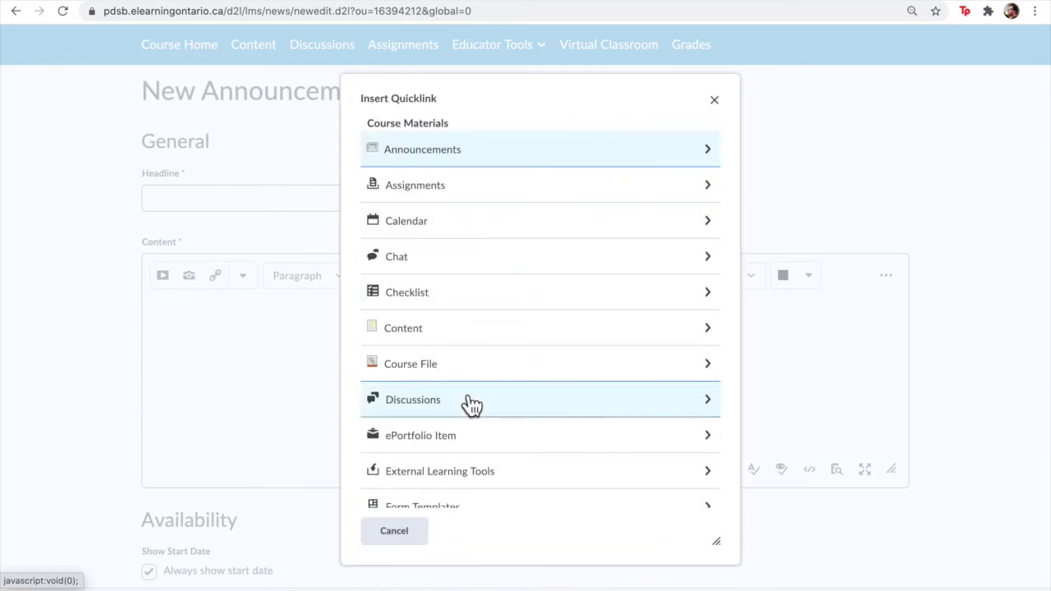
scroll(472, 404, "down", 10)
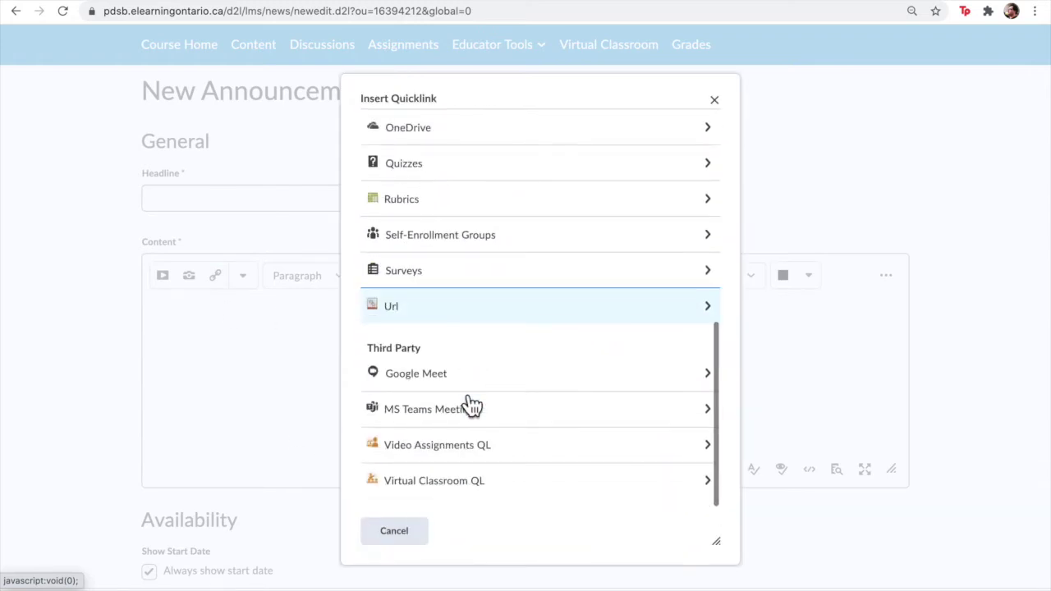
left_click(432, 487)
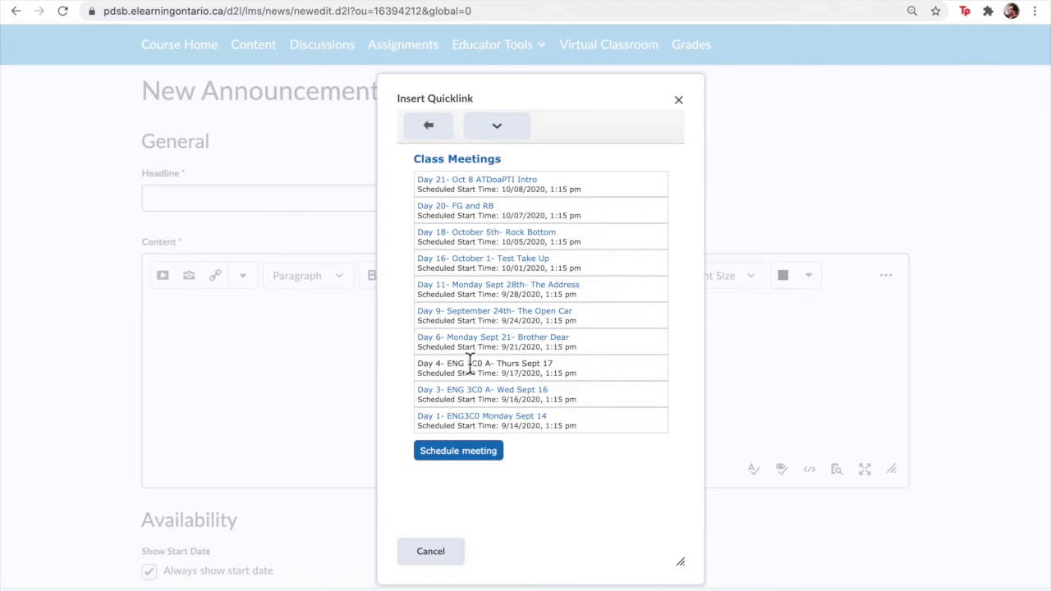
left_click(458, 451)
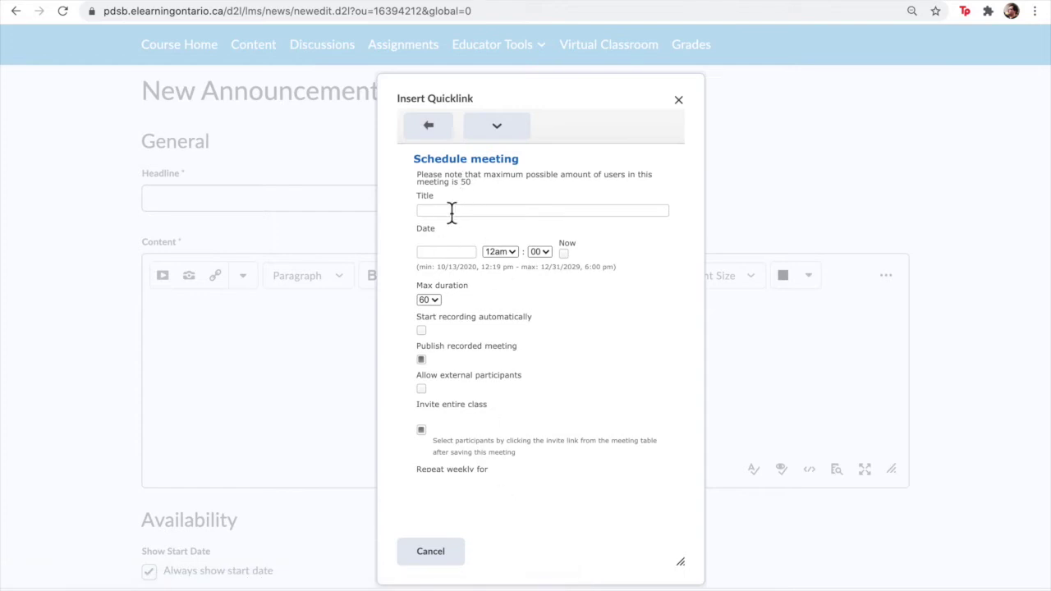
- Title the new meeting "Example Class"
left_click(441, 211)
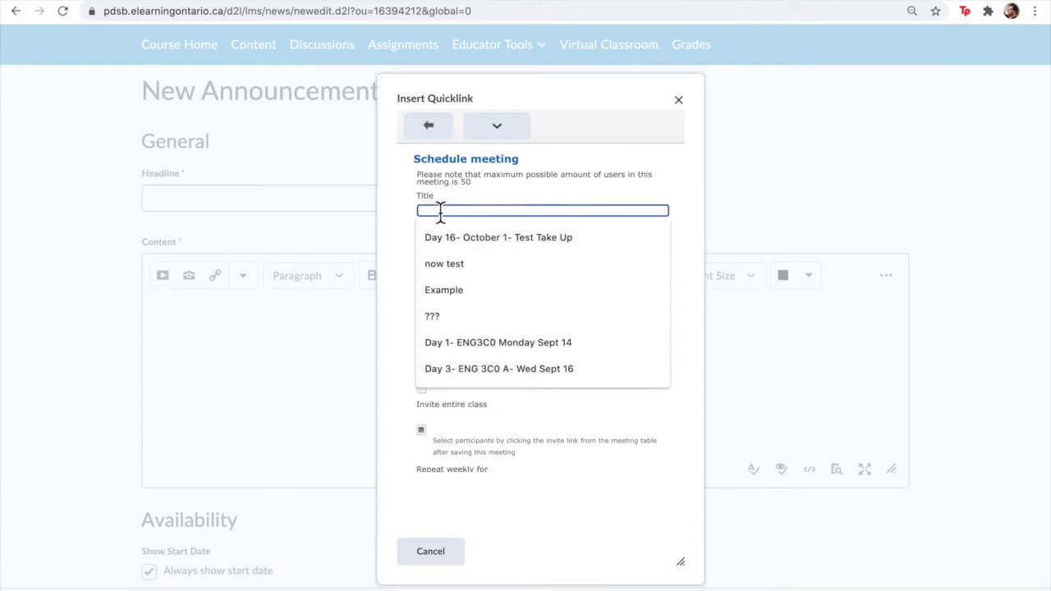
type("Exam")
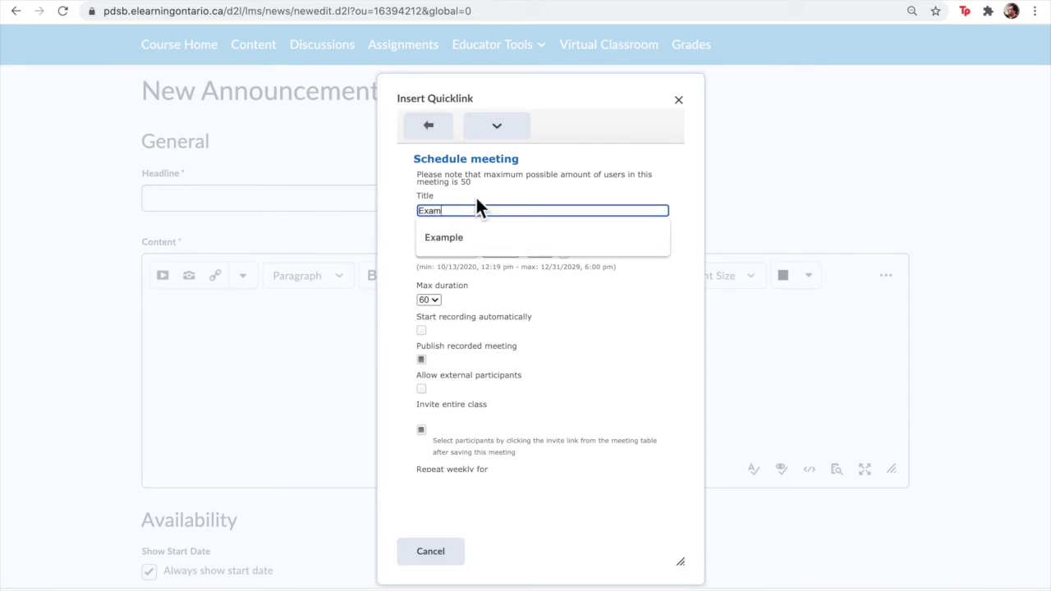
left_click(451, 236)
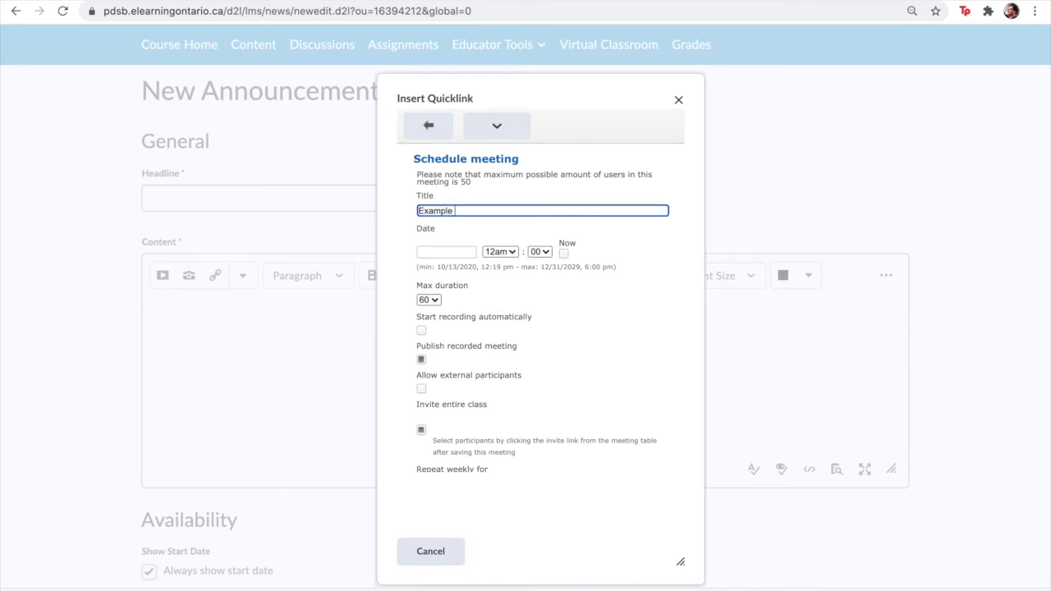
type("Class")
- Set the meeting date to 10/21/2020 using the calendar
left_click(446, 253)
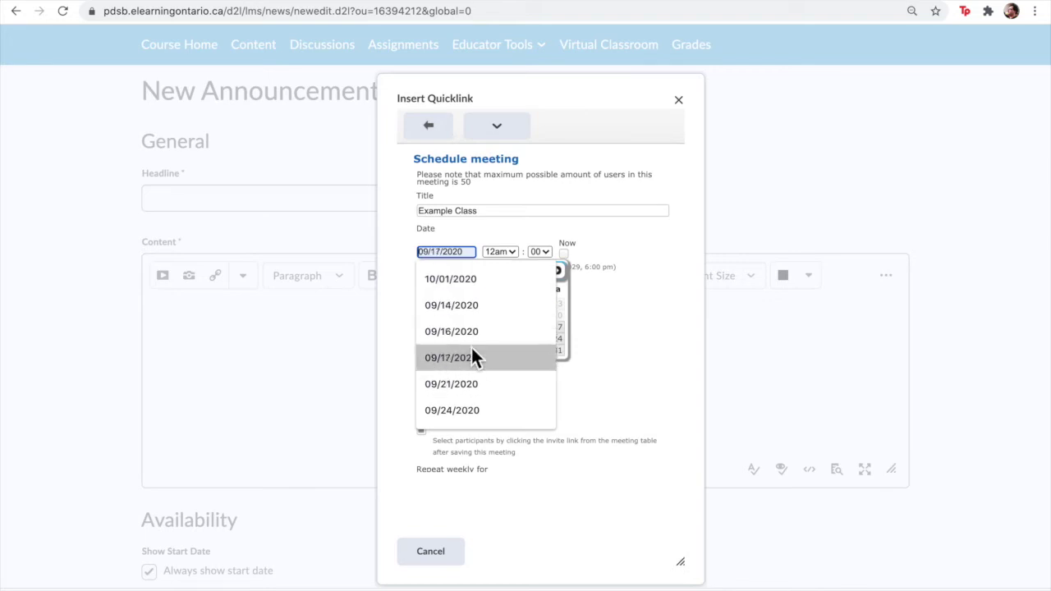
left_click(616, 310)
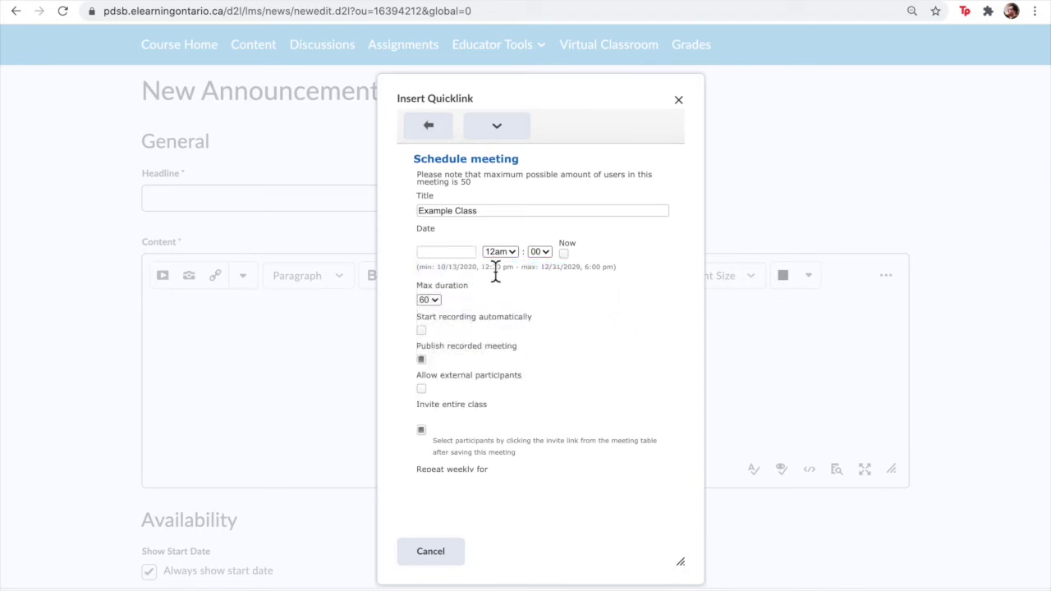
left_click(451, 254)
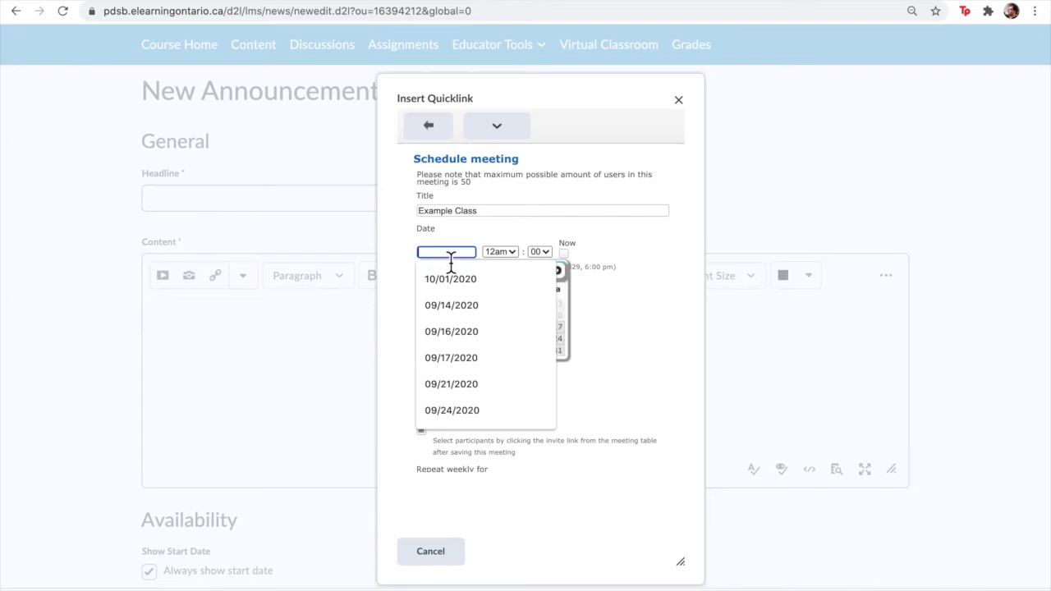
left_click(564, 289)
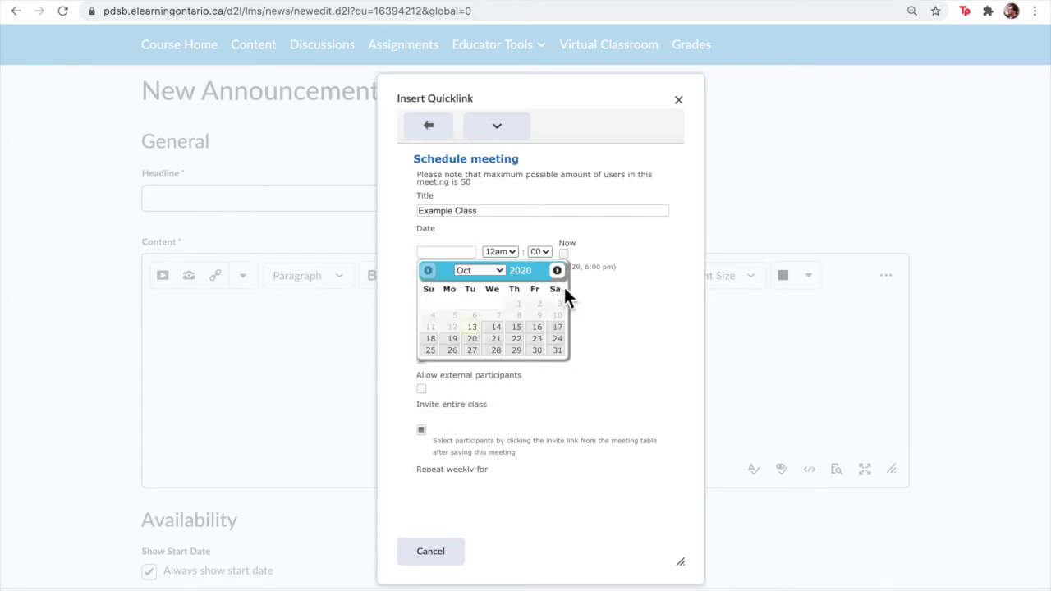
left_click(495, 338)
- Set the meeting's start time to 1:15 am
left_click(507, 251)
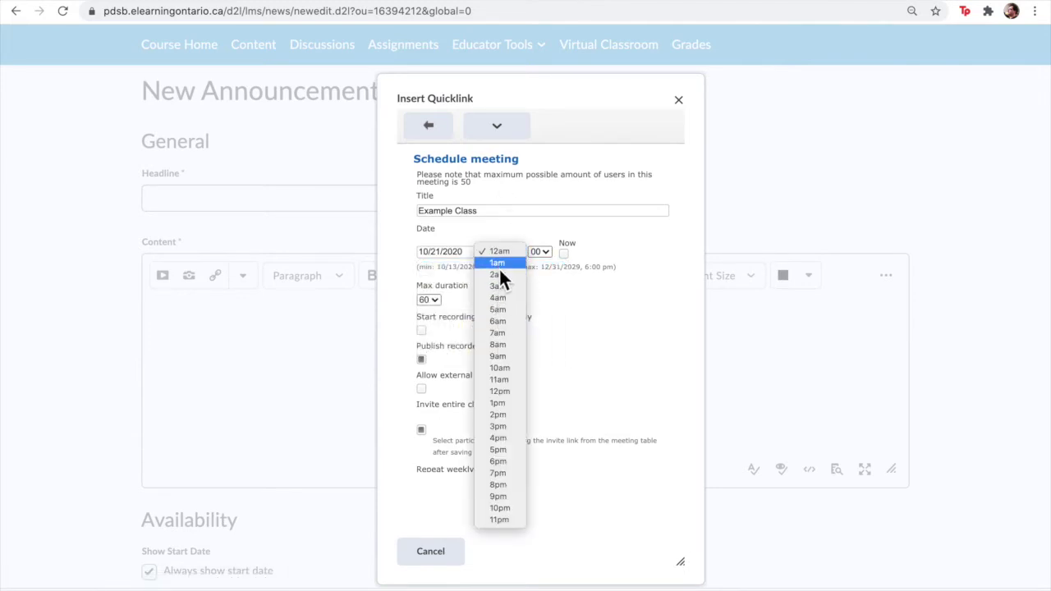
left_click(498, 267)
left_click(547, 253)
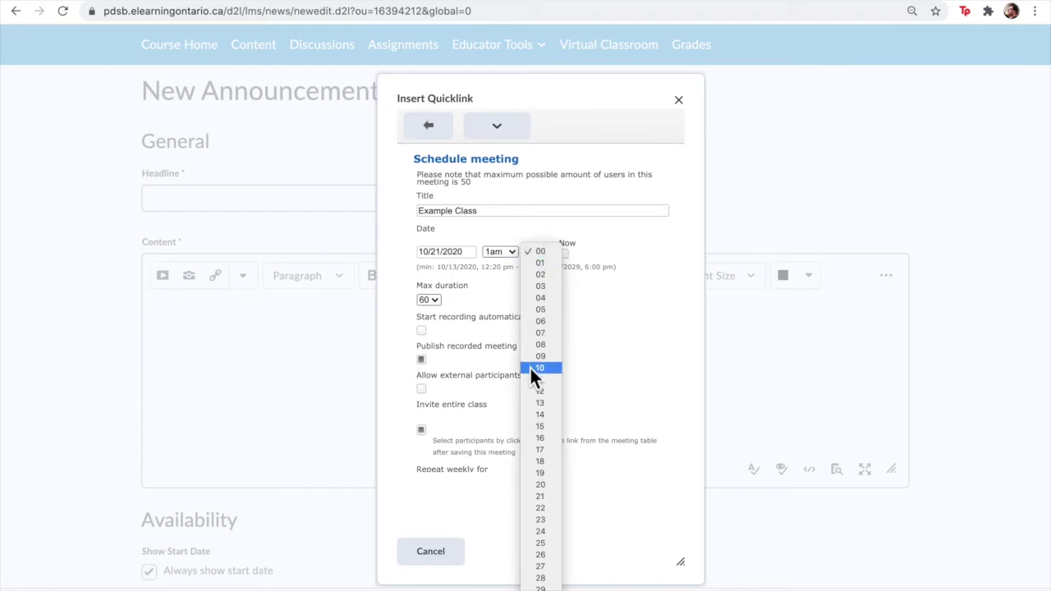
left_click(540, 427)
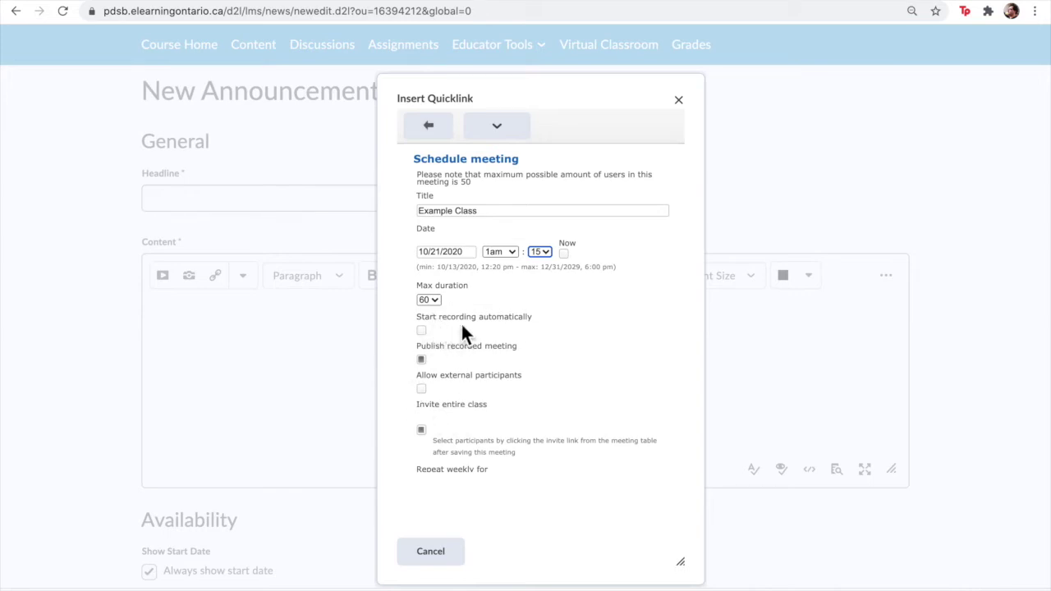
- Keep automatic recording off, disable publishing the recorded meeting and inviting the entire class, and save the meeting
left_click(421, 330)
left_click(422, 330)
left_click(422, 360)
left_click(421, 430)
scroll(612, 391, "down", 3)
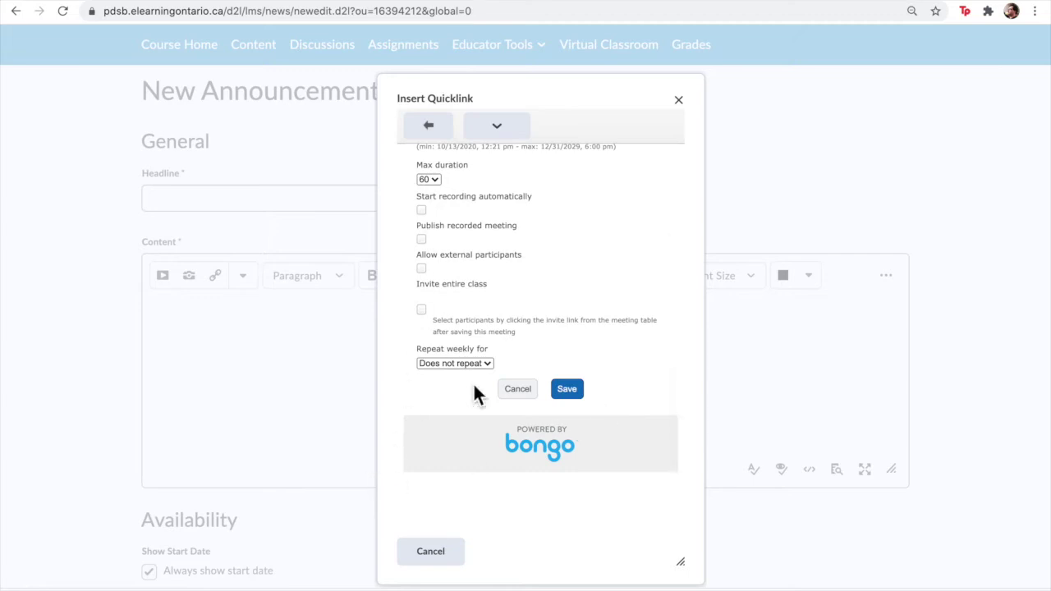
left_click(578, 400)
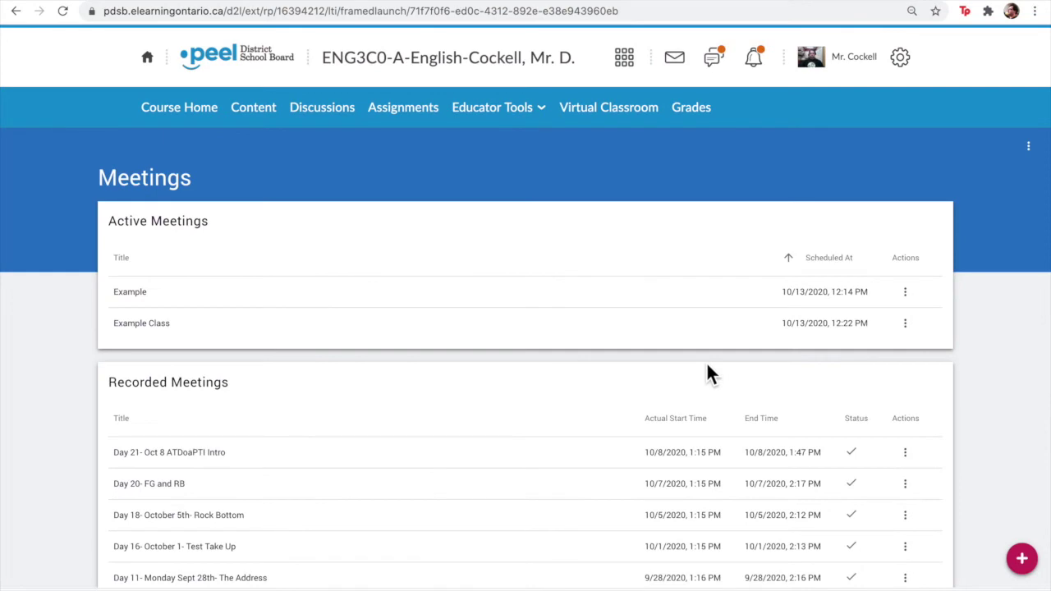
- Launch the active "Example Class" meeting and enter its meeting room from the lobby
left_click(910, 329)
left_click(874, 328)
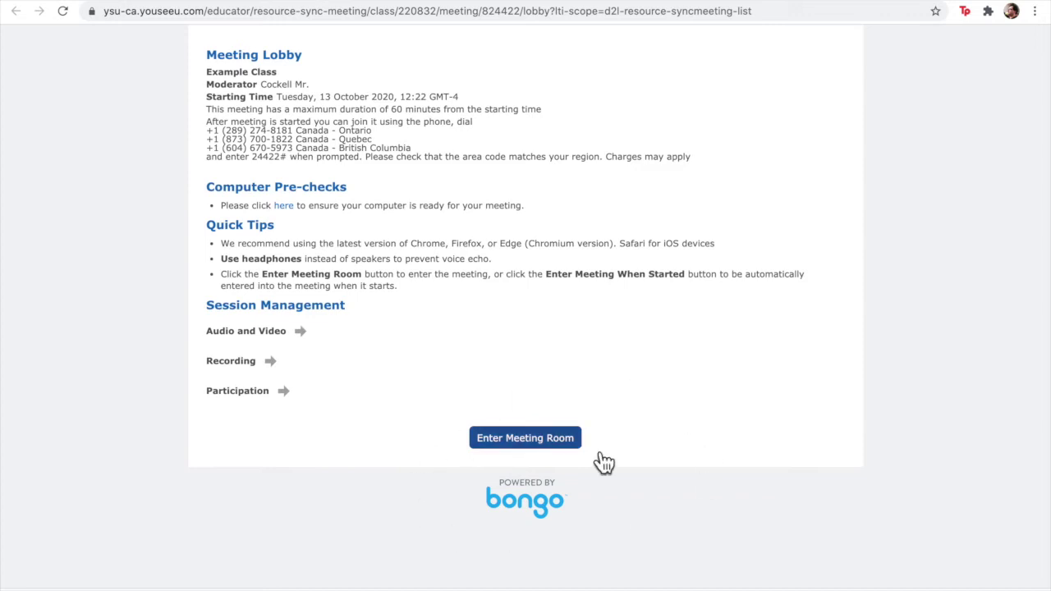
left_click(526, 438)
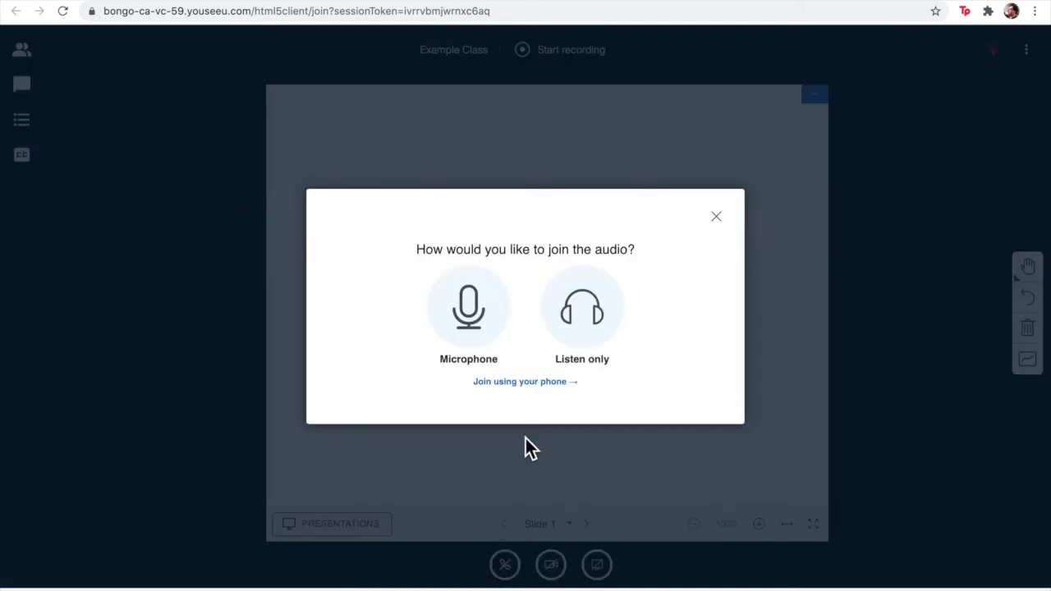
- Join the meeting audio by microphone, allow microphone access and confirm that the echo test is audible
left_click(470, 330)
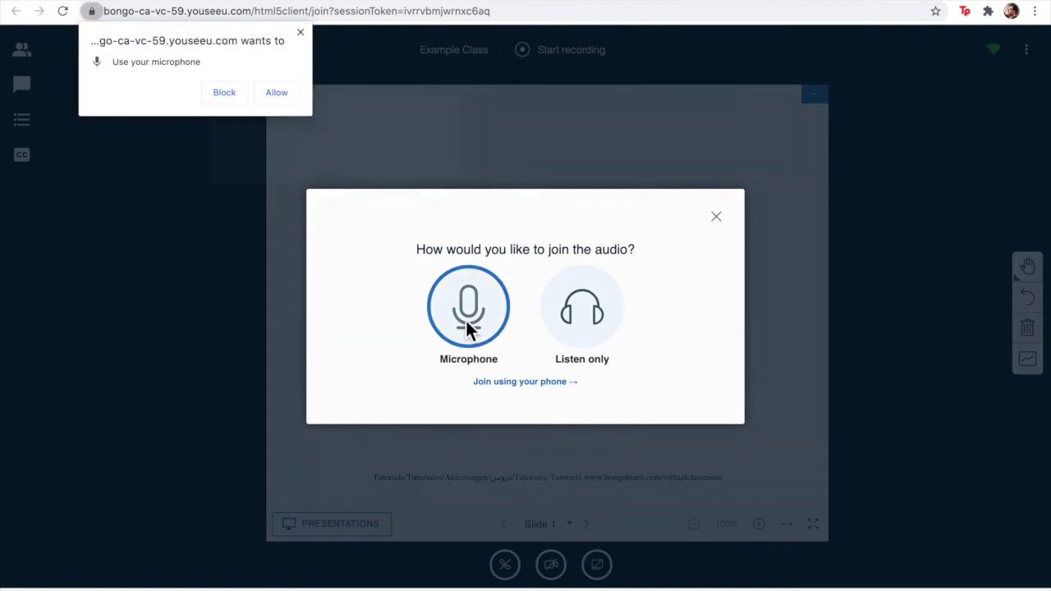
left_click(277, 95)
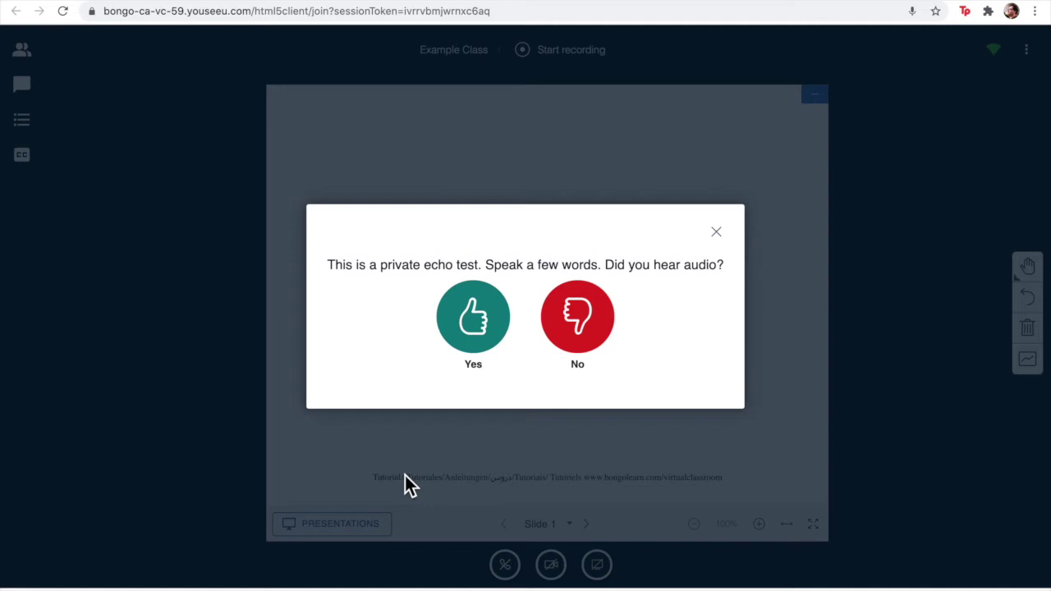
left_click(483, 340)
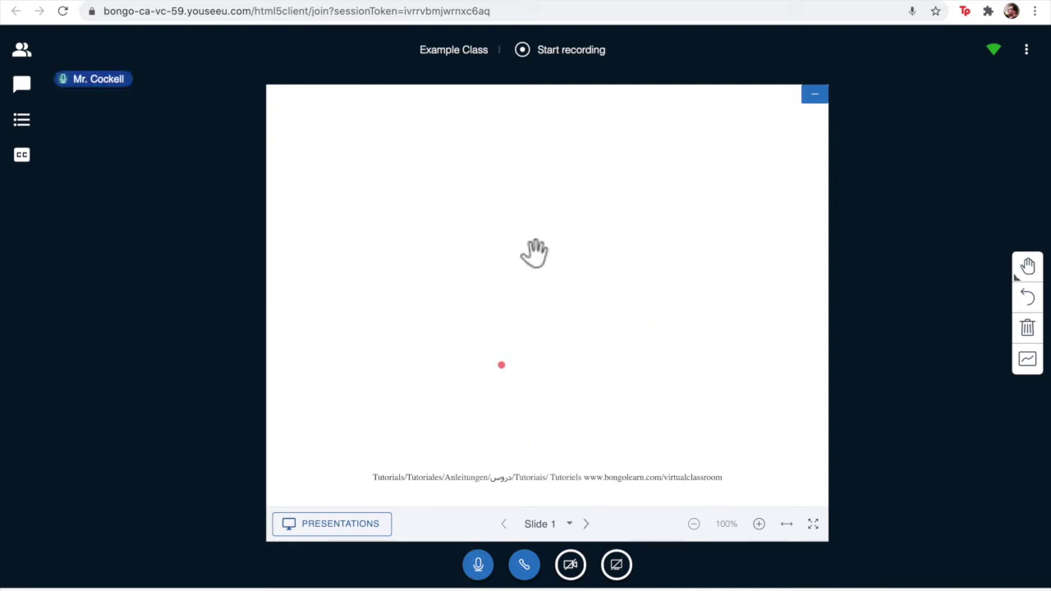
- Allow camera access and start sharing the webcam from the FaceTime HD Camera
left_click(571, 565)
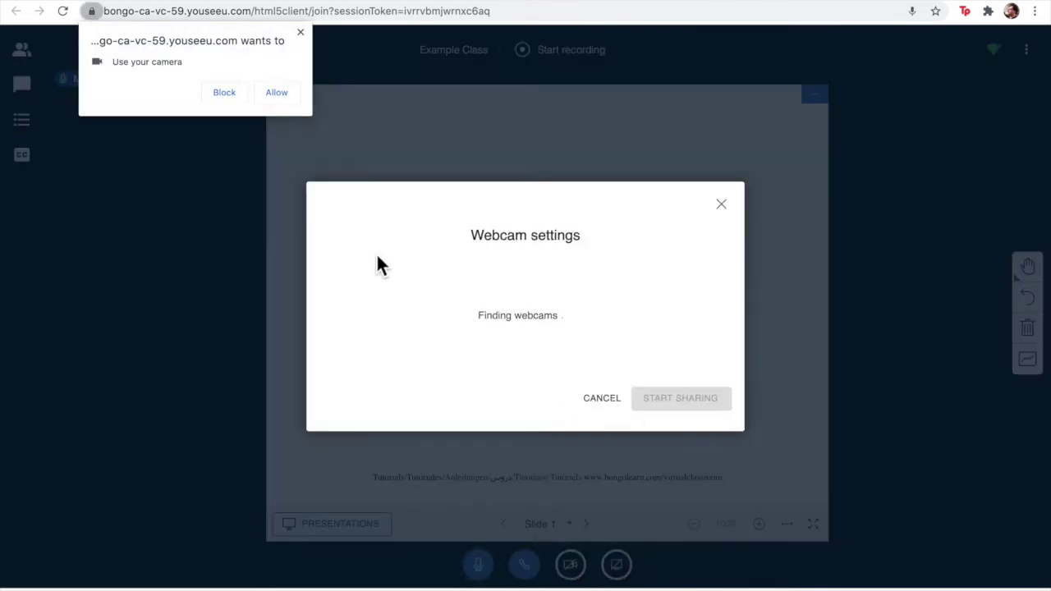
left_click(276, 94)
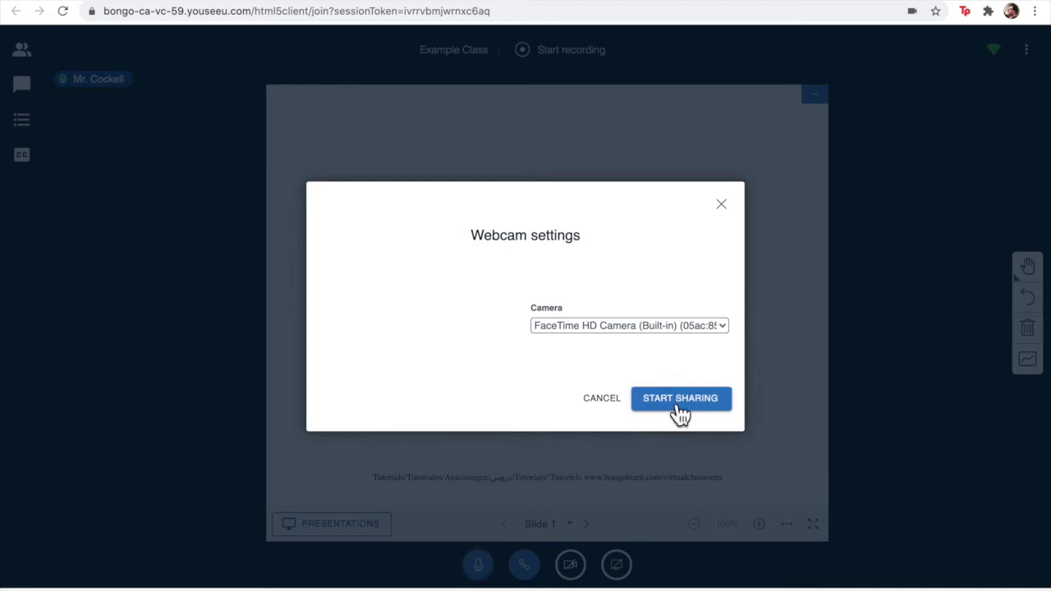
left_click(680, 402)
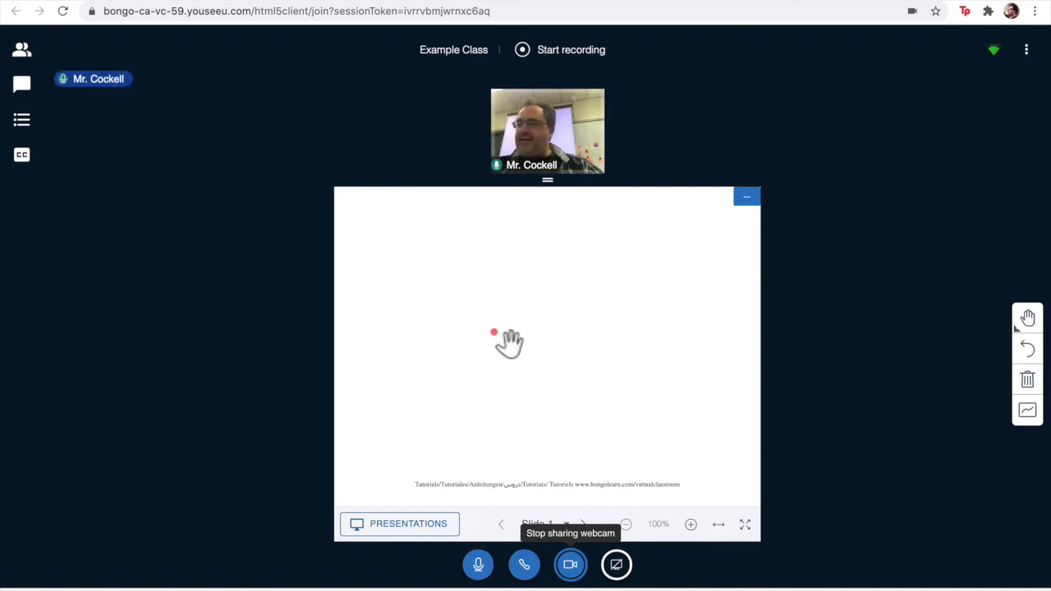
- Add a text box reading "The class" in the upper part of the whiteboard slide
left_click(1036, 328)
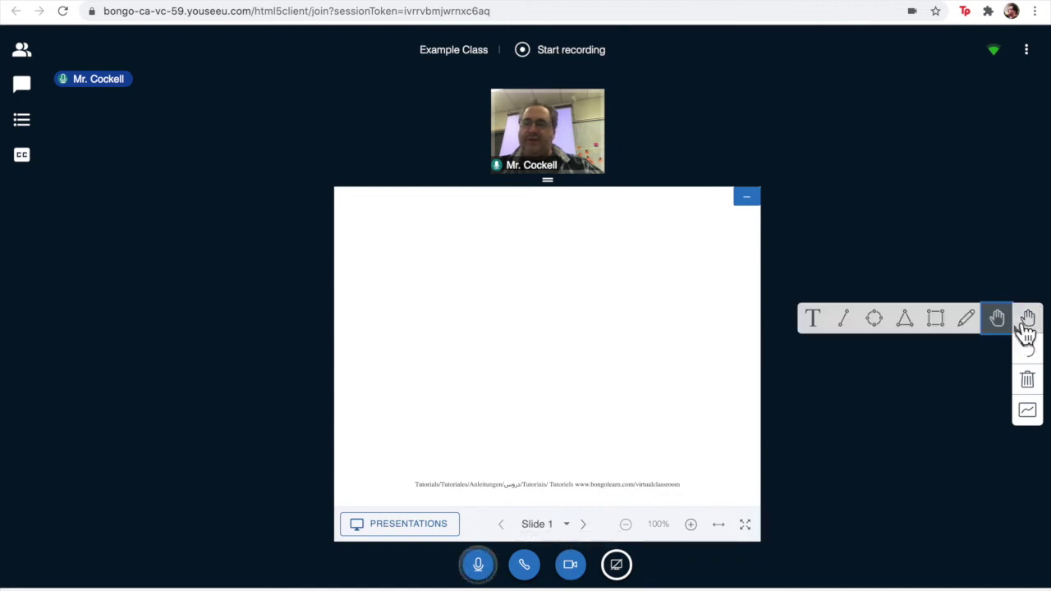
left_click(813, 320)
left_click_drag(415, 255, 567, 351)
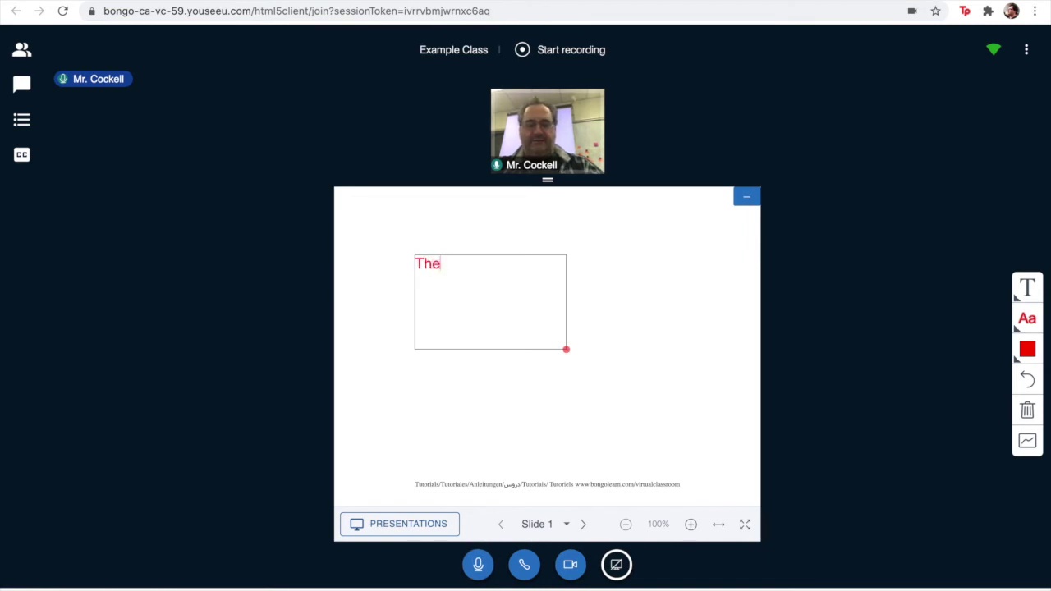
type("The class")
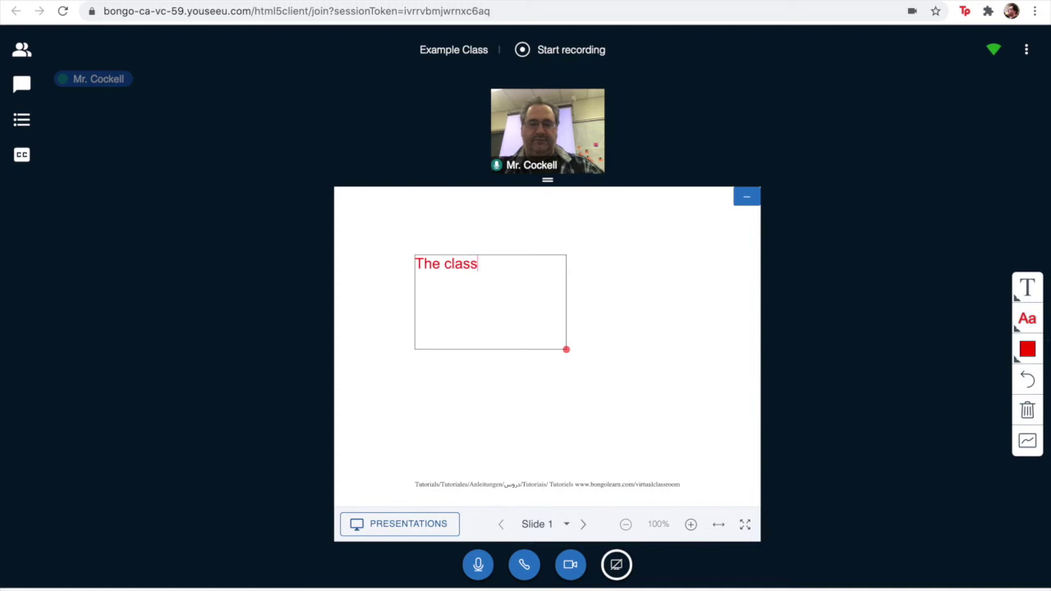
- Draw a straight red diagonal line across the whiteboard below the text
left_click(1030, 292)
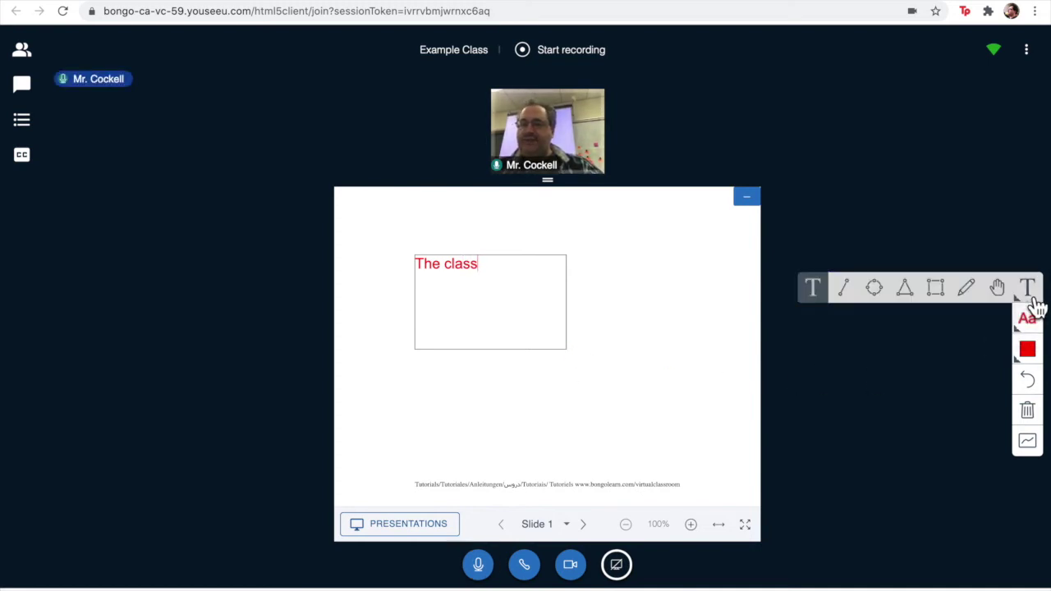
left_click(846, 292)
left_click_drag(639, 272, 376, 408)
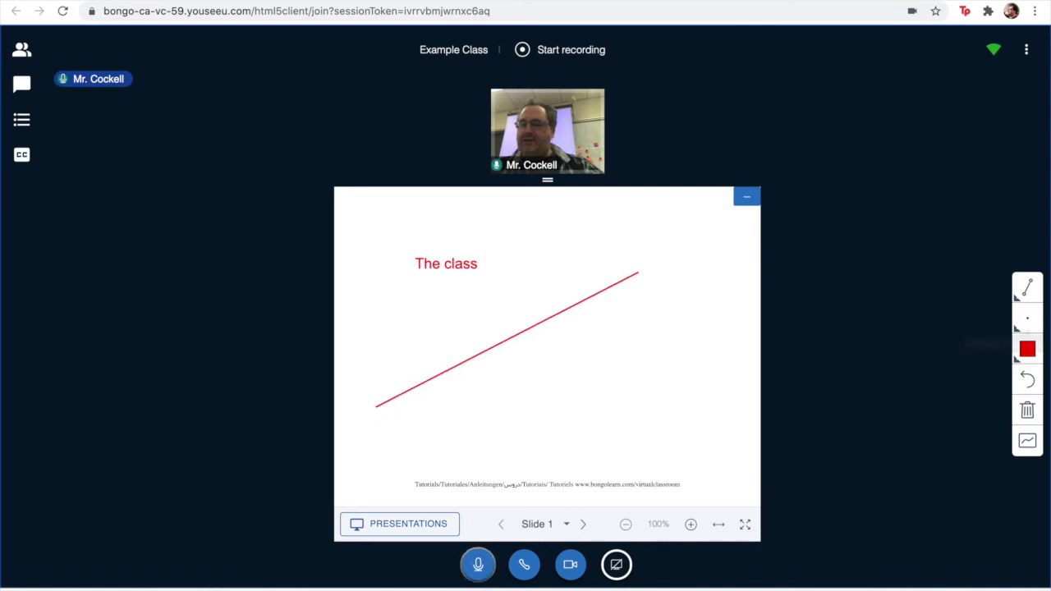
- Scribble freehand on the whiteboard with the Pencil, undo the scribble and clear all remaining annotations
left_click(1030, 289)
left_click(966, 287)
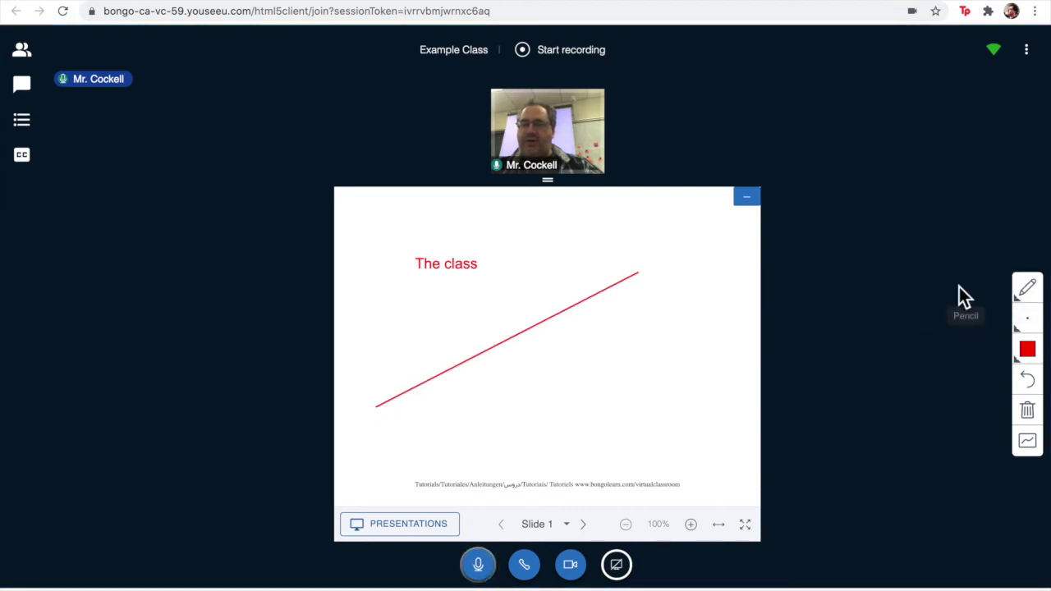
mouse_move(530, 295)
left_mouse_down()
mouse_move(608, 303)
mouse_move(638, 388)
mouse_move(542, 342)
mouse_move(427, 354)
mouse_move(645, 319)
left_mouse_up()
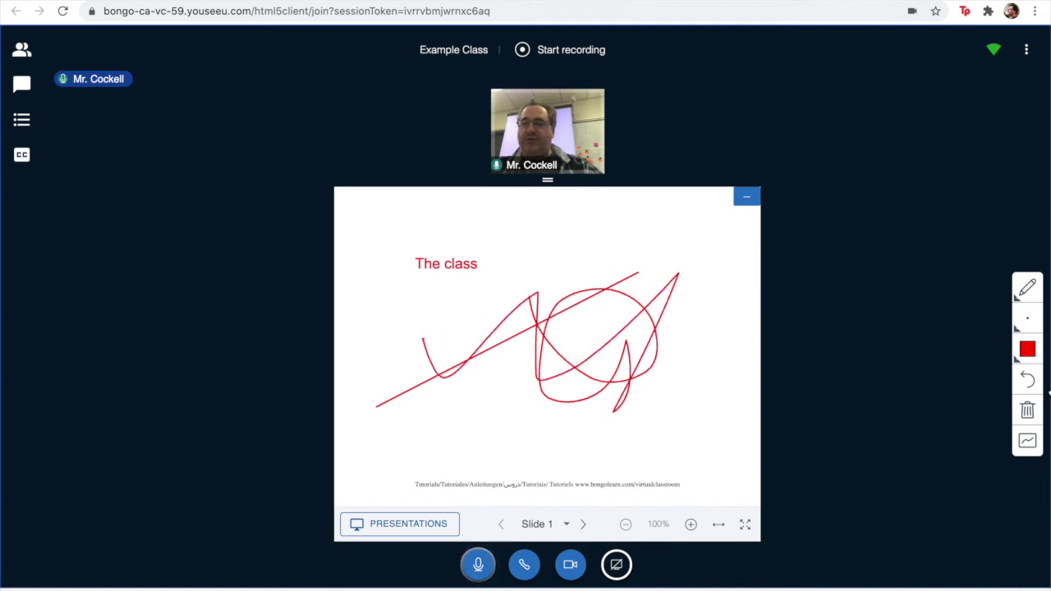
left_click(1036, 382)
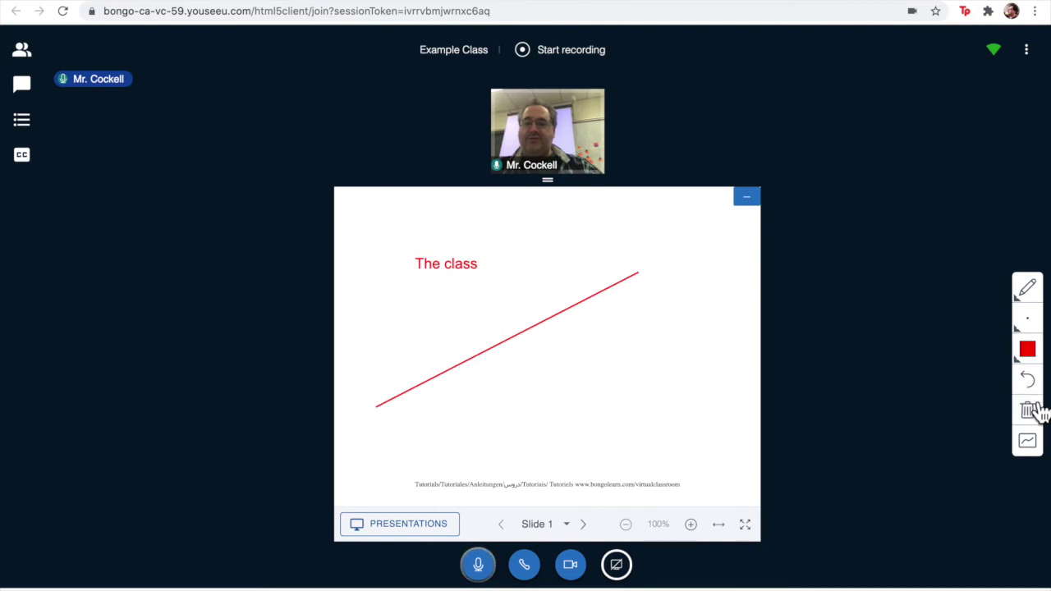
left_click(1036, 422)
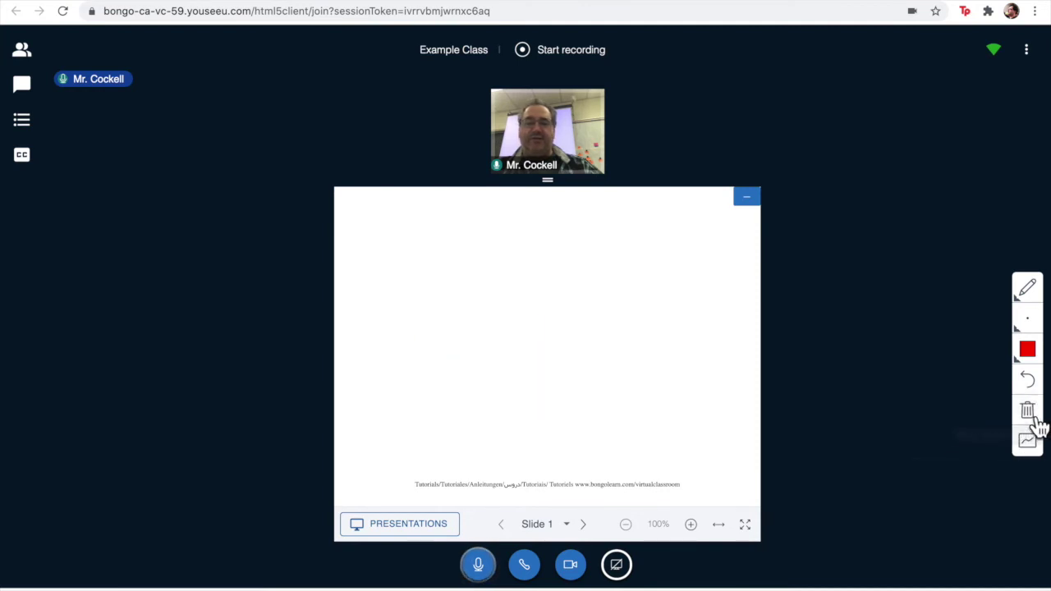
- Turn on the multi-user whiteboard and draw a freehand red curve with the Pencil
left_click(1036, 453)
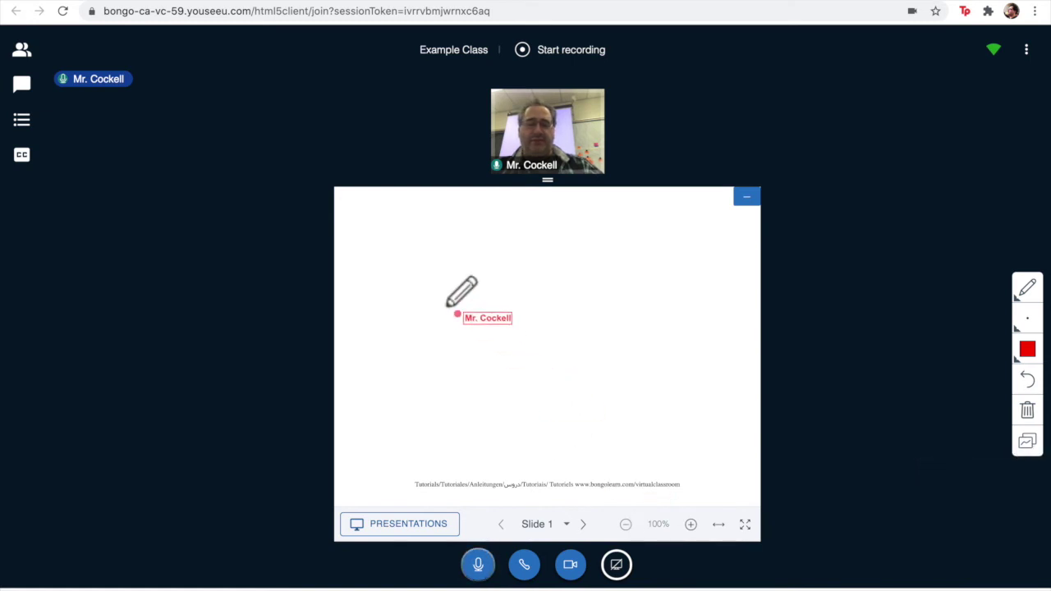
mouse_move(435, 275)
left_mouse_down()
mouse_move(536, 416)
mouse_move(571, 322)
mouse_move(484, 352)
left_mouse_up()
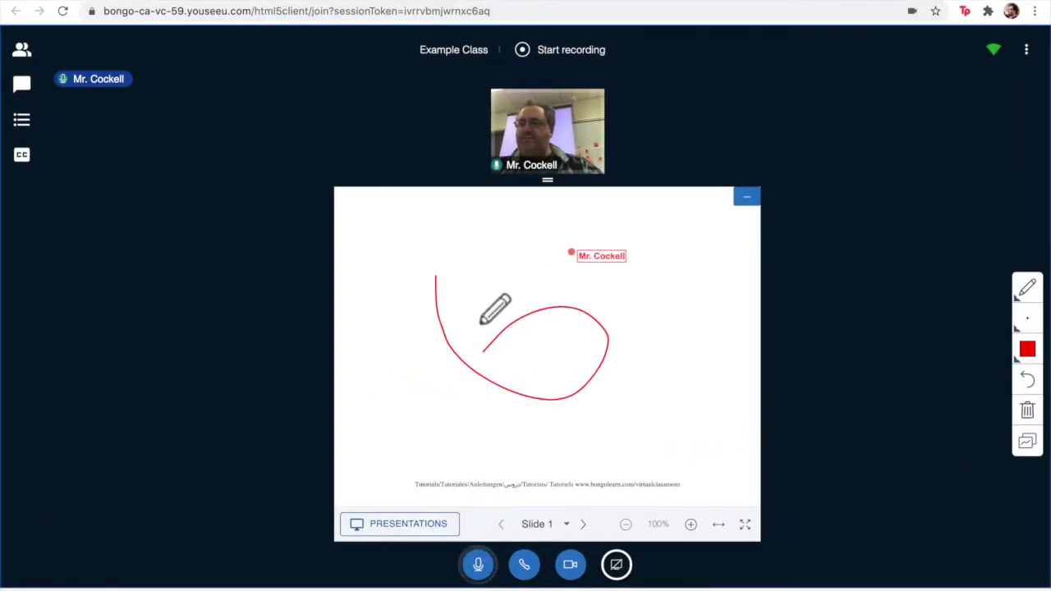
- Upload pandemic.jpeg as a presentation and make it the one shown in the meeting
left_click(390, 532)
left_click(714, 58)
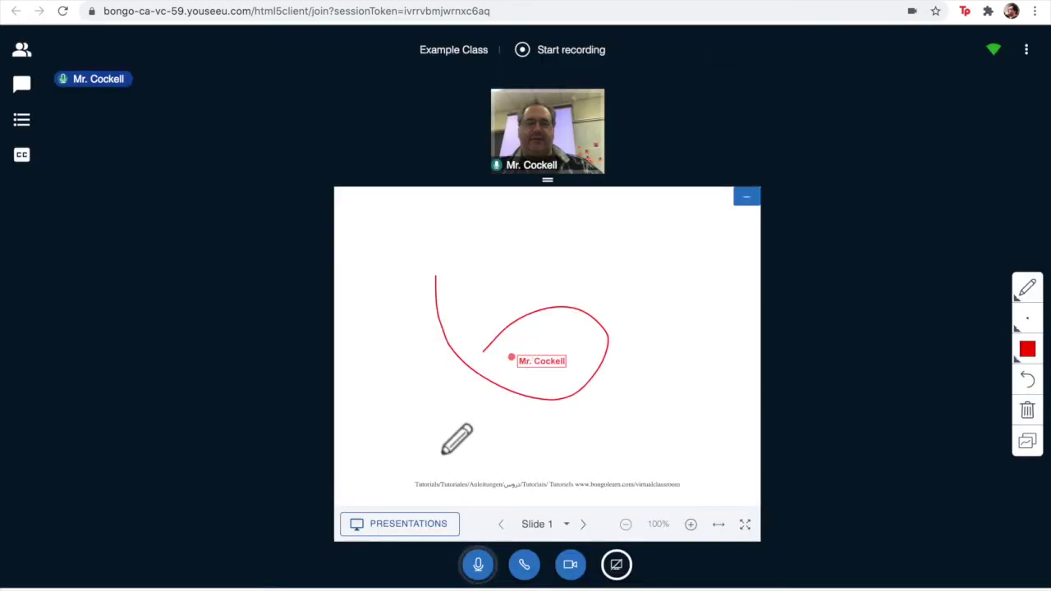
left_click(394, 531)
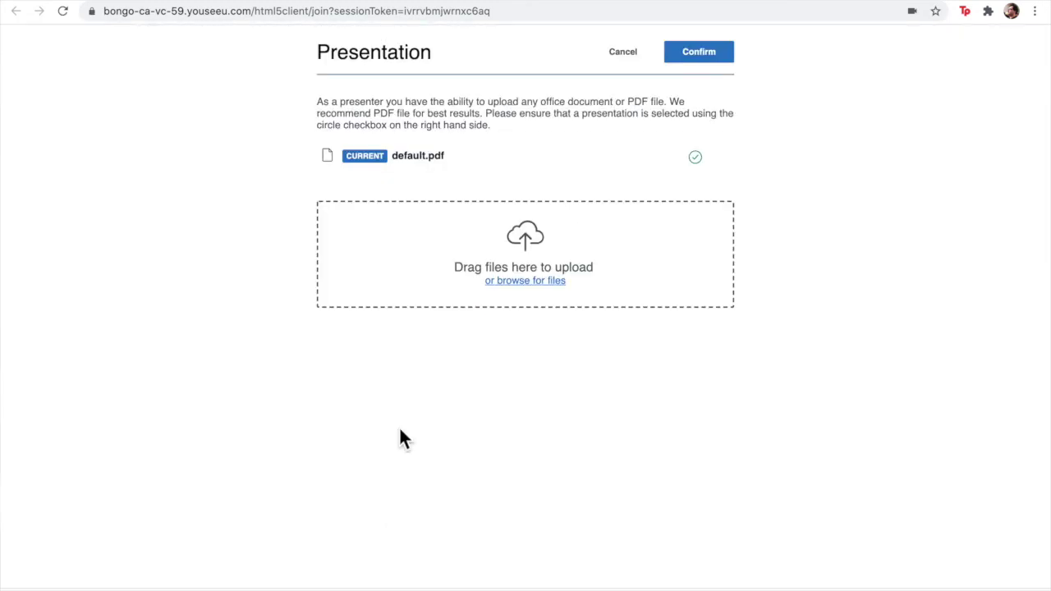
left_click(526, 281)
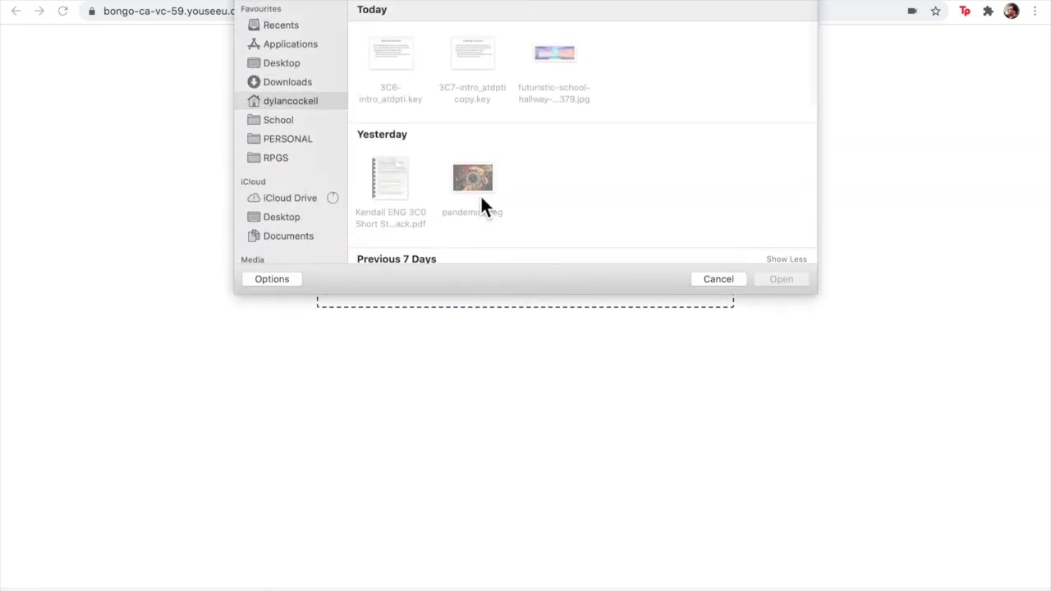
left_click(472, 181)
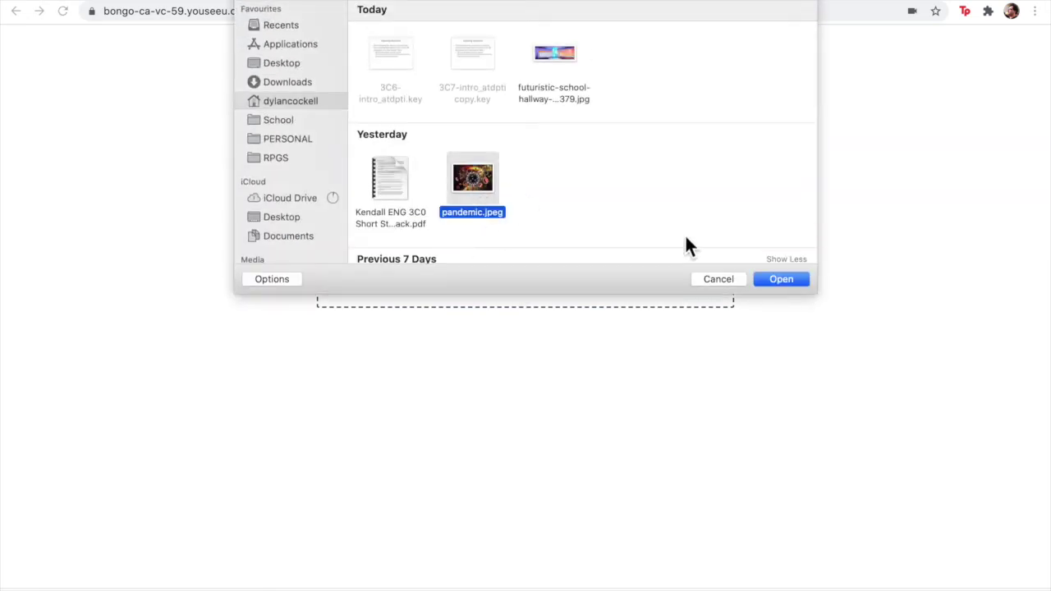
left_click(774, 280)
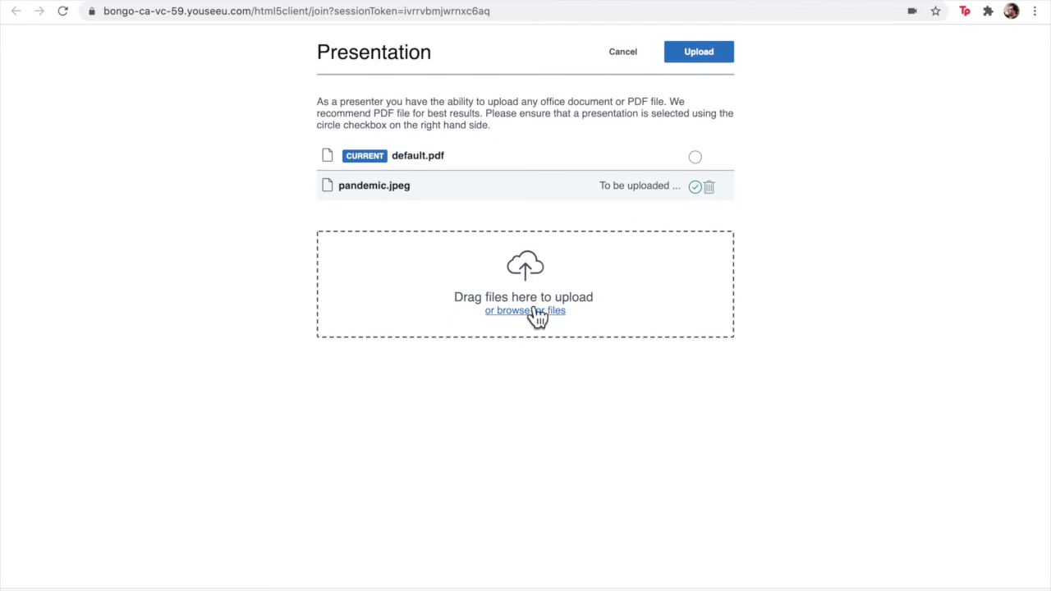
left_click(699, 53)
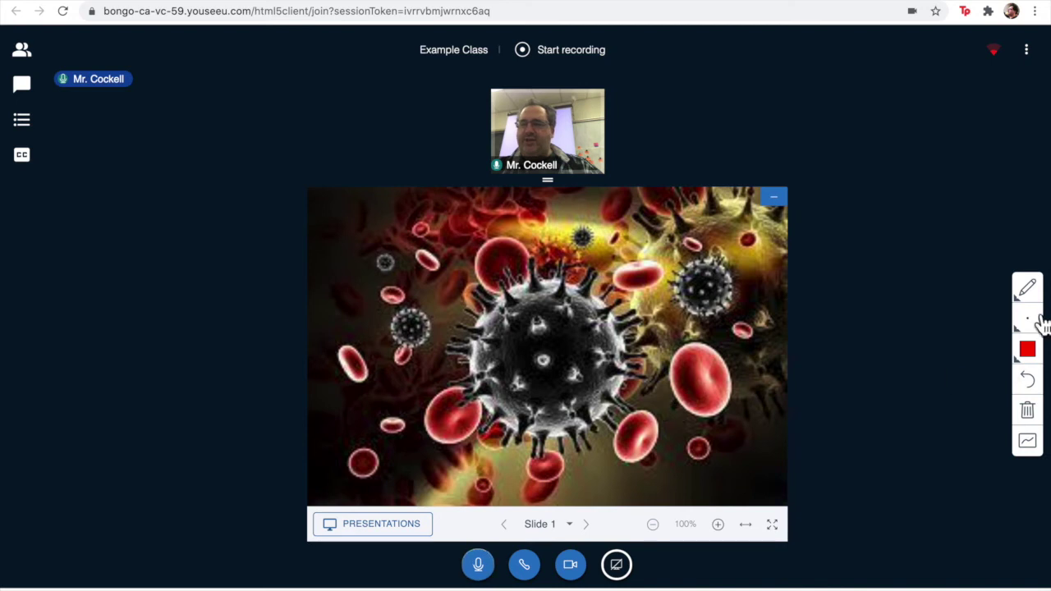
- Draw a freehand red loop over the large virus in the uploaded image and return to the default presentation
mouse_move(650, 332)
left_mouse_down()
mouse_move(554, 247)
mouse_move(612, 326)
left_mouse_up()
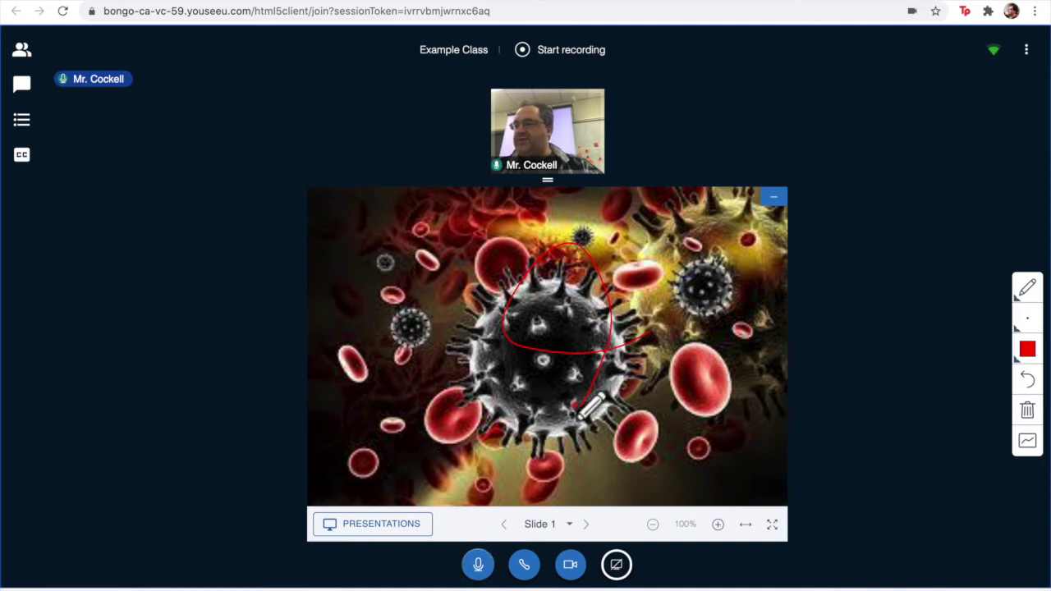
left_click(507, 353)
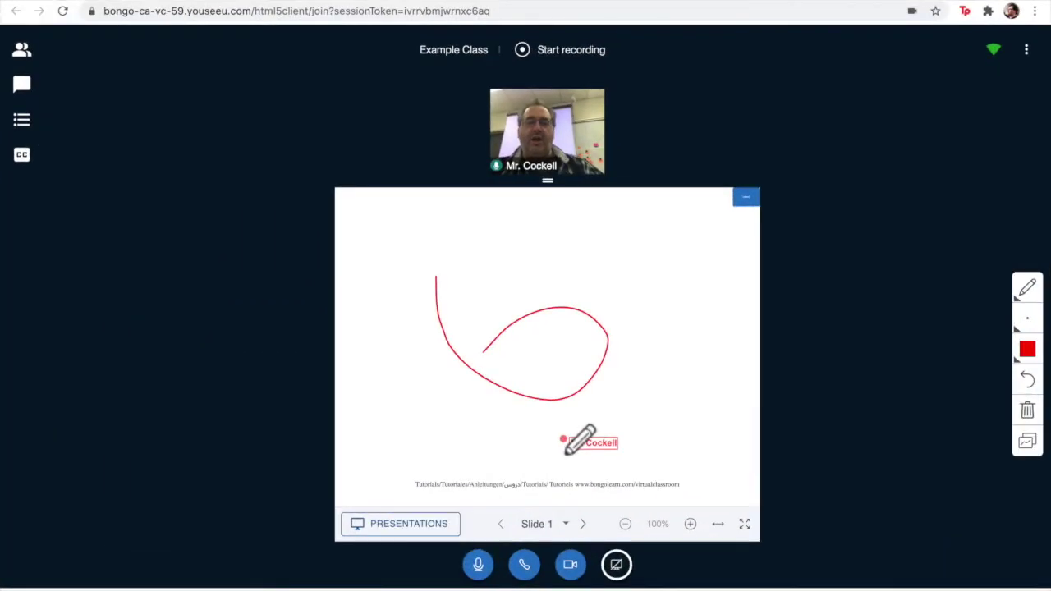
- Share the entire screen with the meeting
left_click(618, 568)
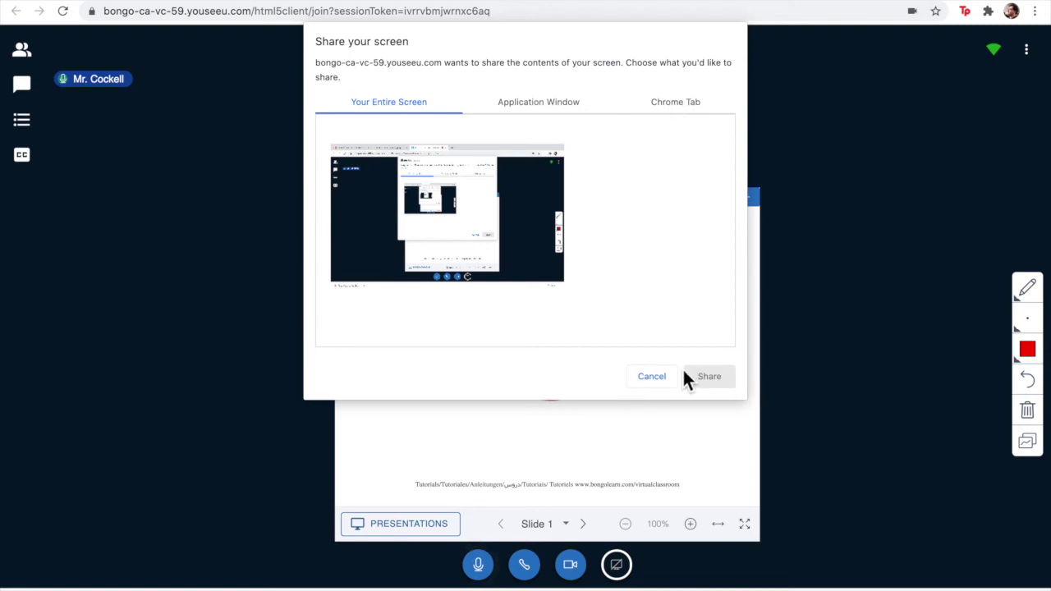
left_click(464, 210)
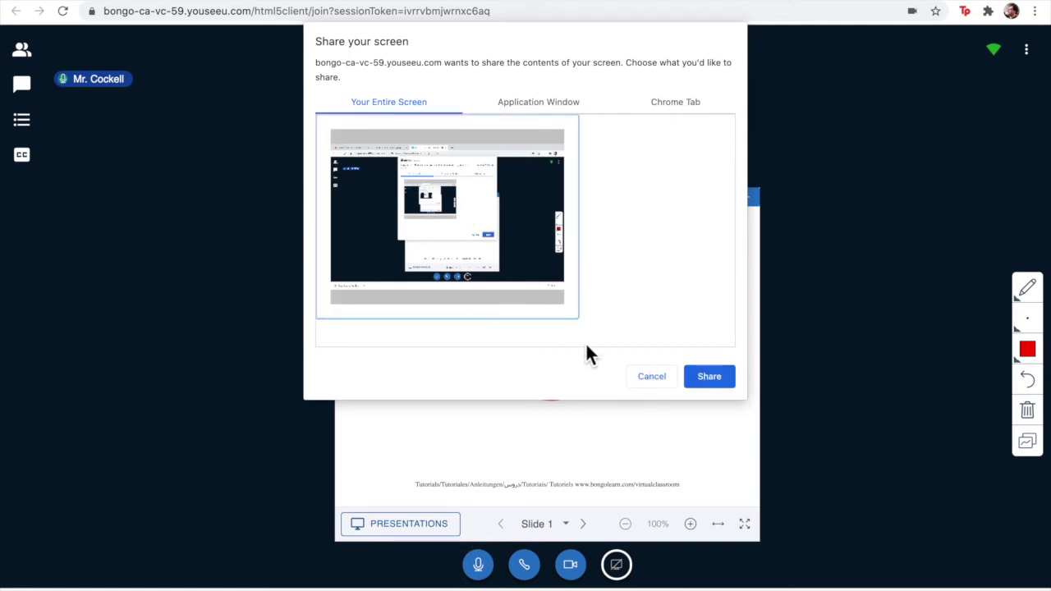
left_click(710, 379)
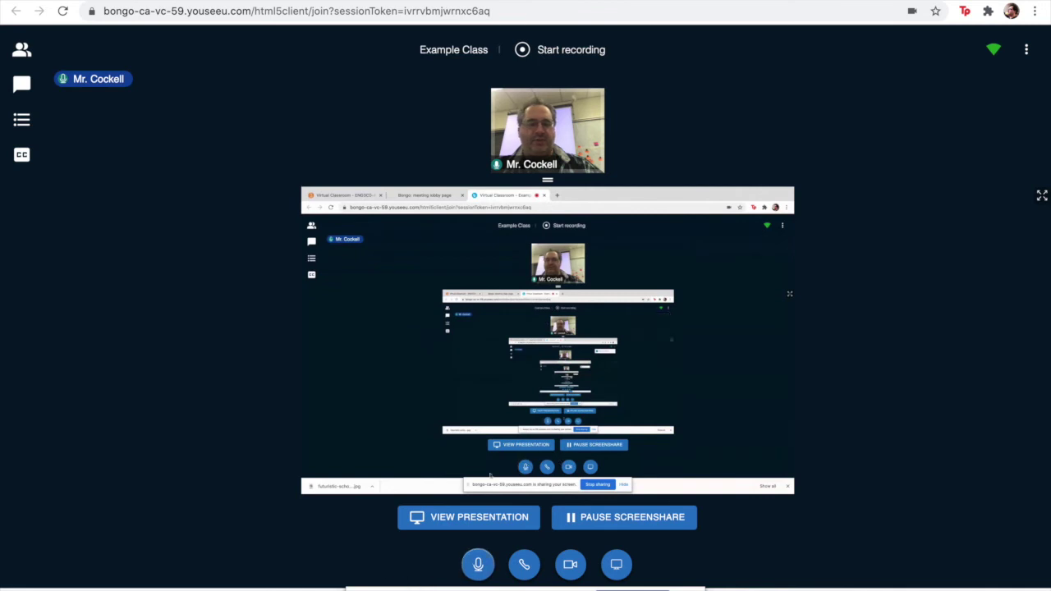
- Show the meeting lobby page through the screen share, and stop sharing once back in the meeting room
mouse_move(304, 585)
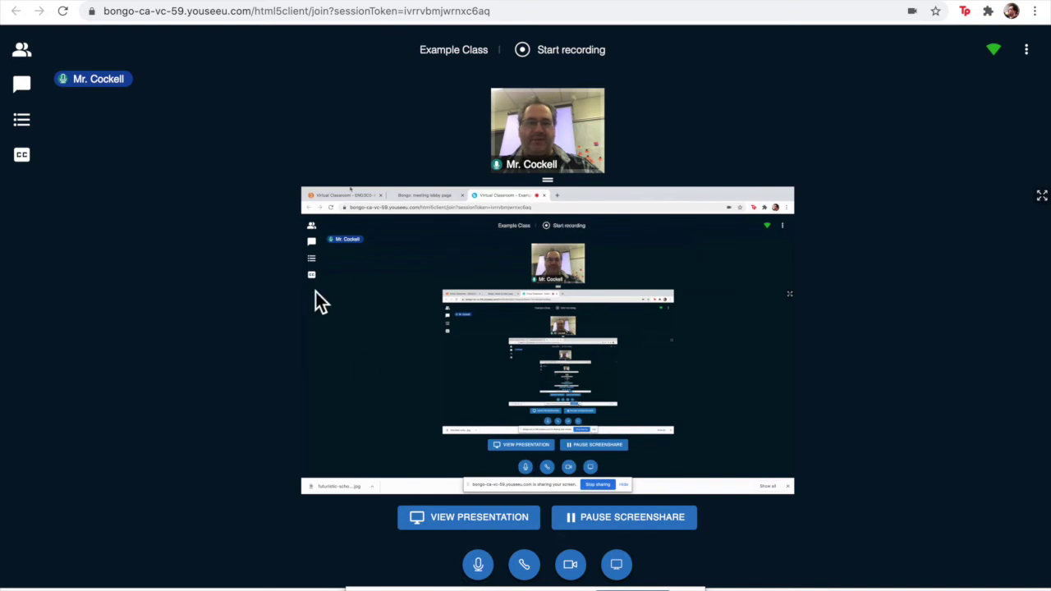
left_click(248, 1)
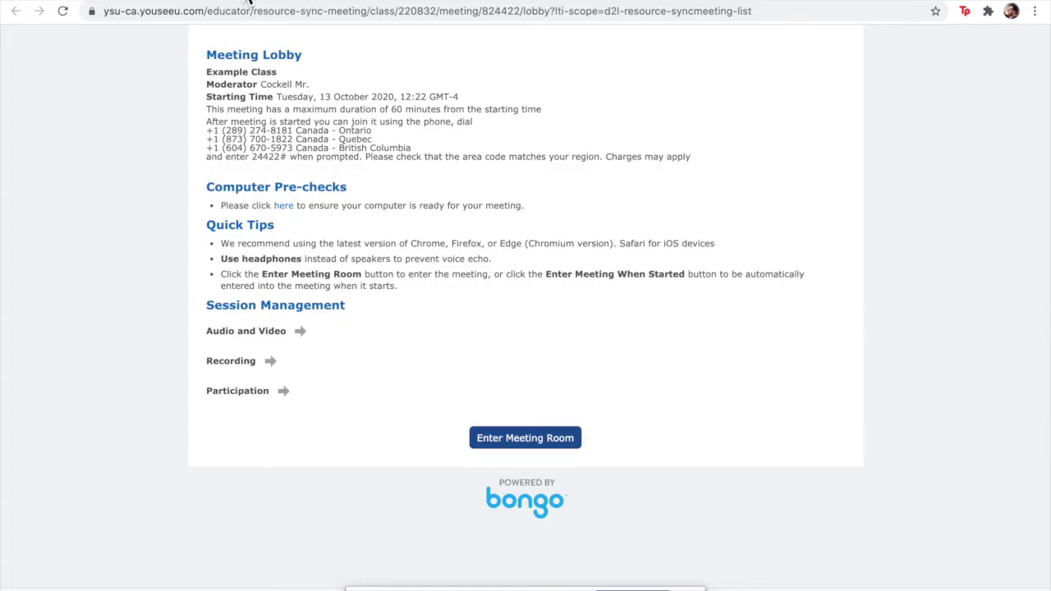
left_click(439, 4)
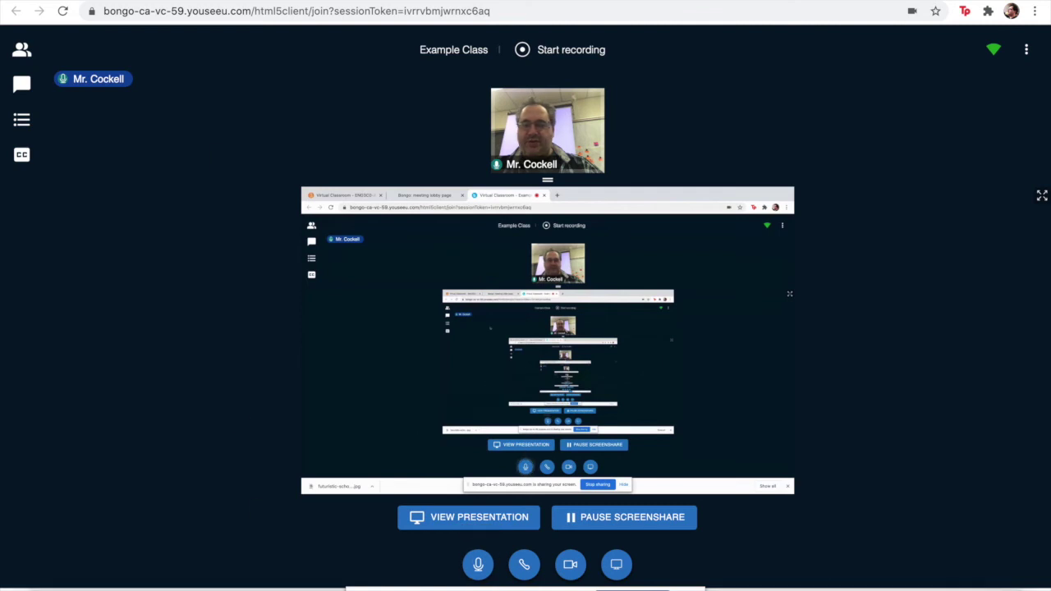
left_click(632, 590)
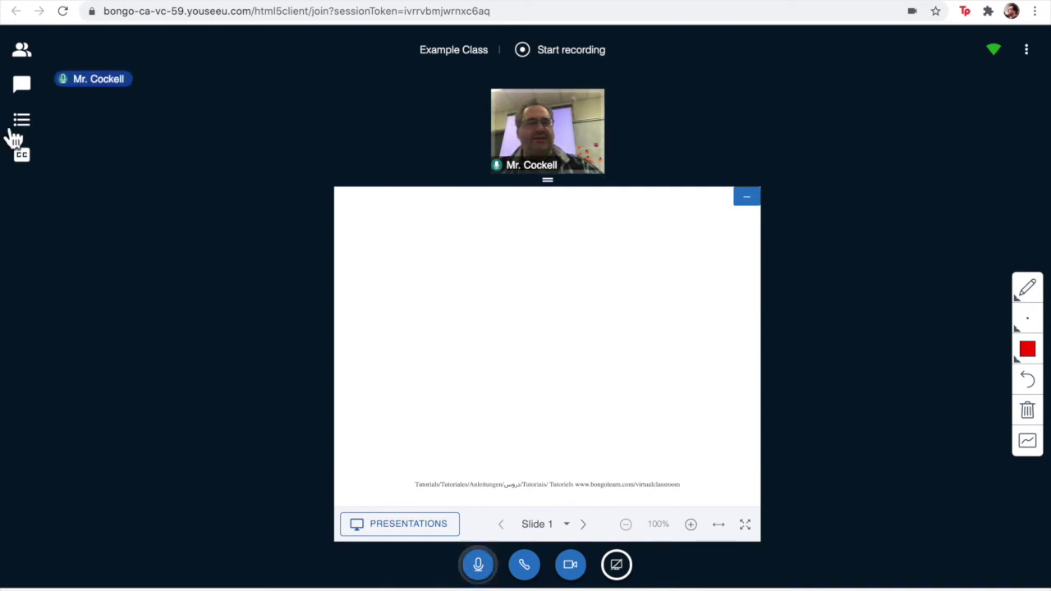
- Review the meeting's participants list and its public chat
left_click(25, 55)
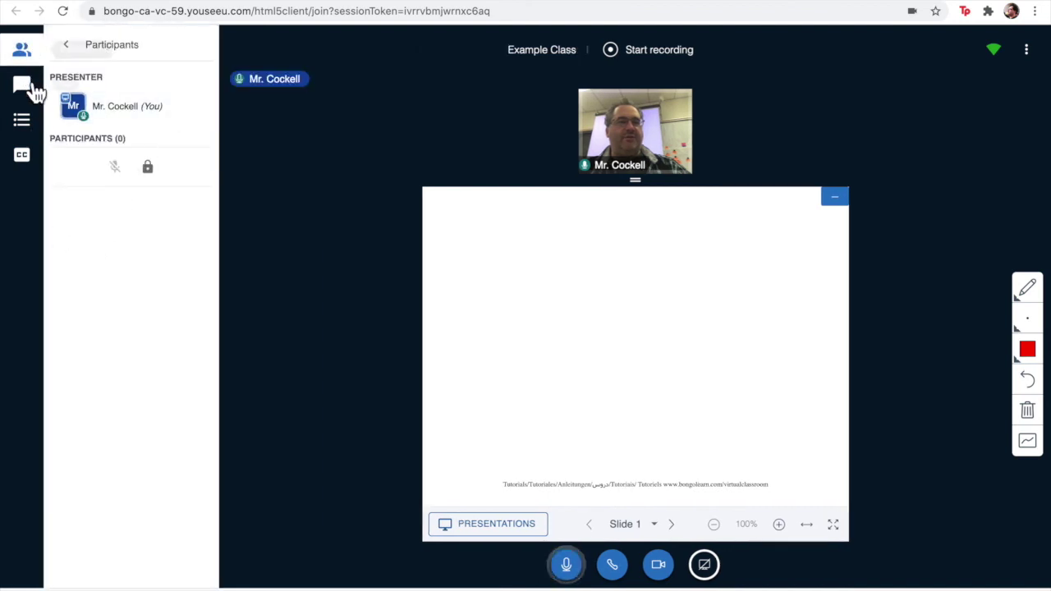
left_click(30, 95)
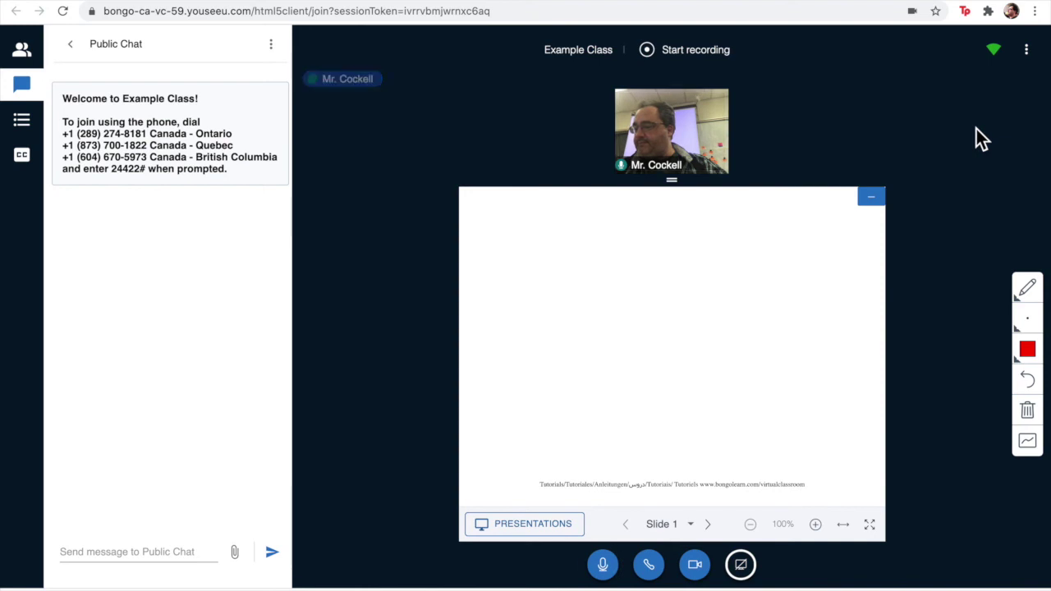
- End the meeting for all users and leave the closing page
left_click(1026, 51)
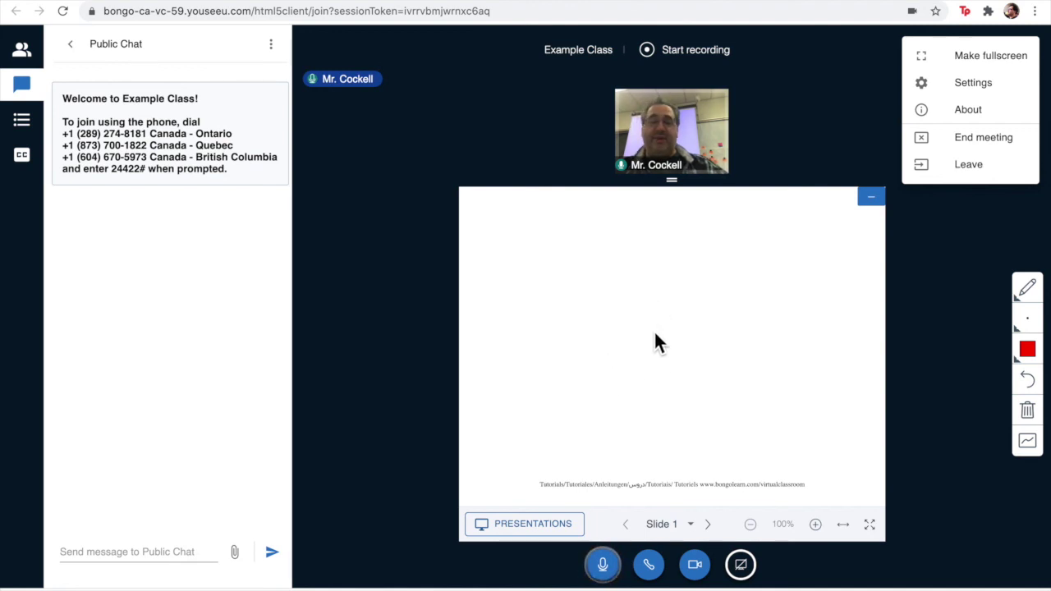
left_click(976, 139)
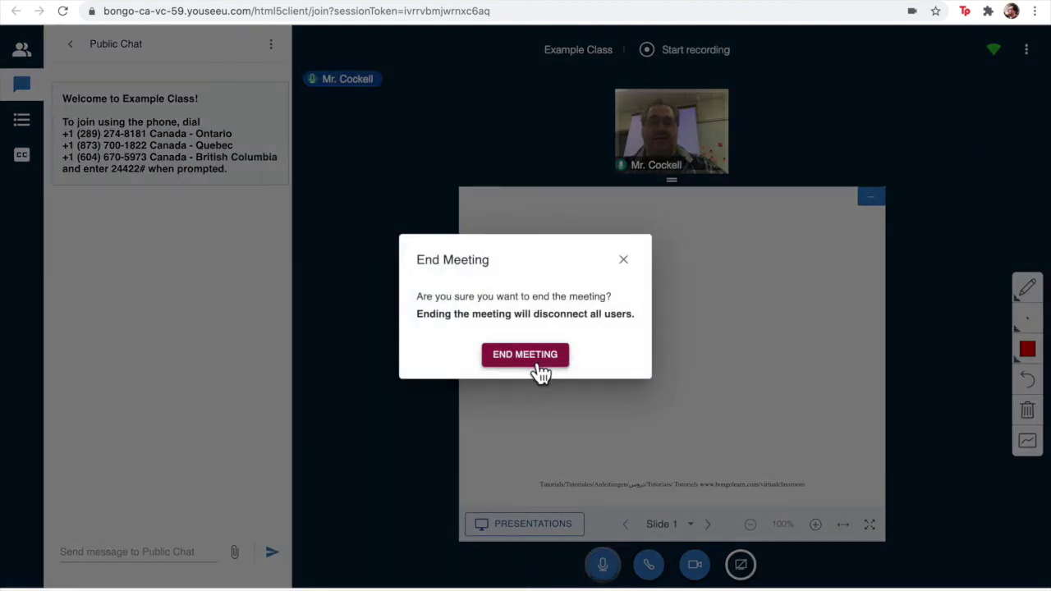
left_click(533, 363)
left_click(534, 333)
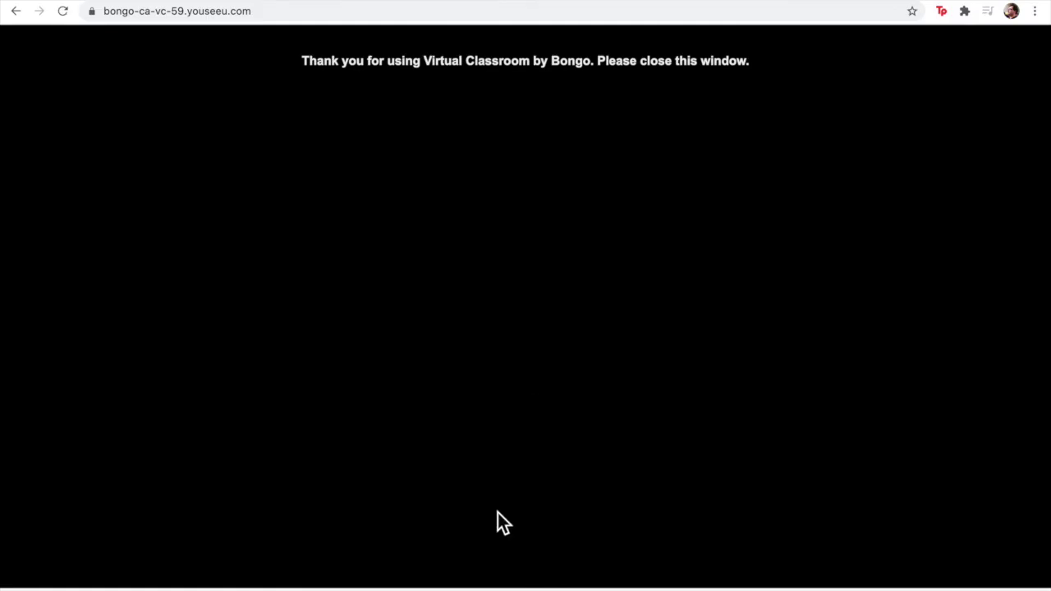